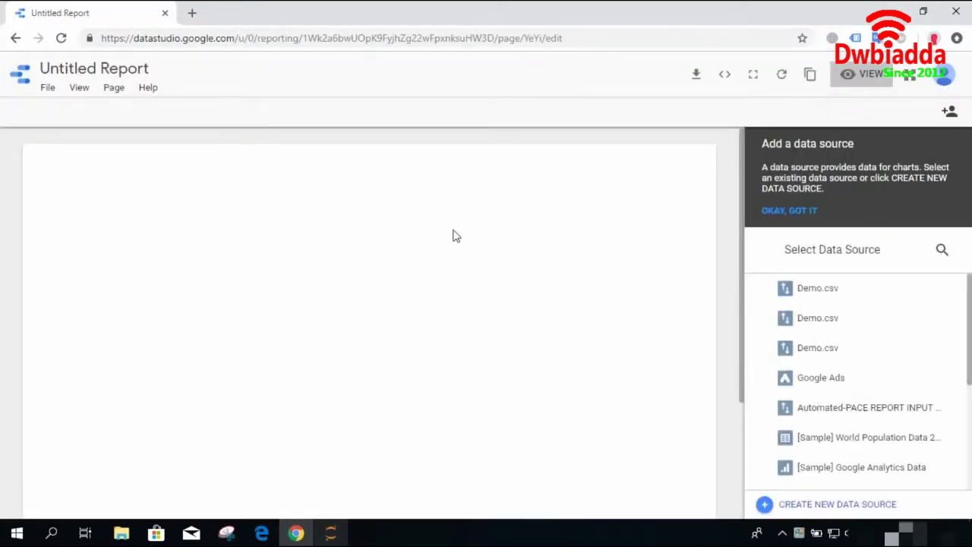
Add the [Sample] Search Console Data (URL) data source to the report.
scroll(859, 380, "down", 5)
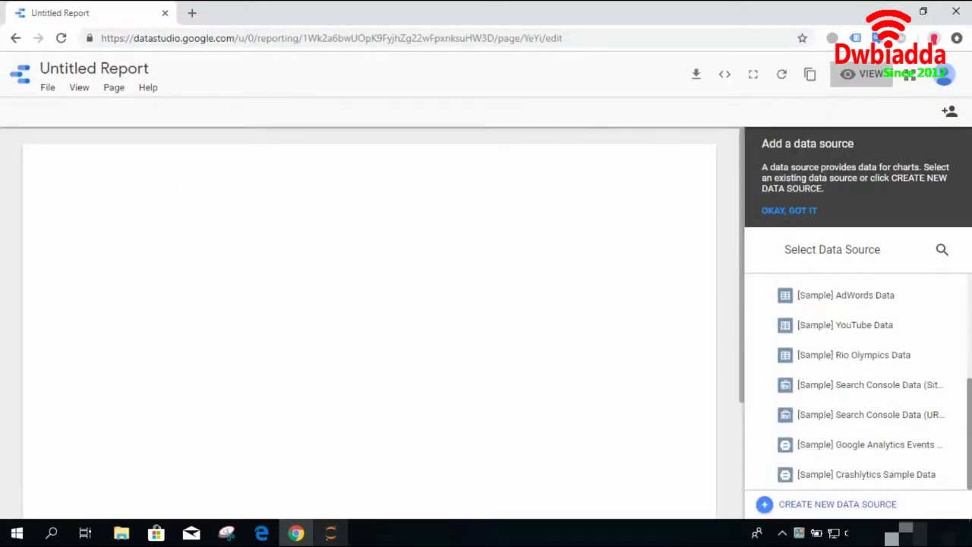
left_click(849, 418)
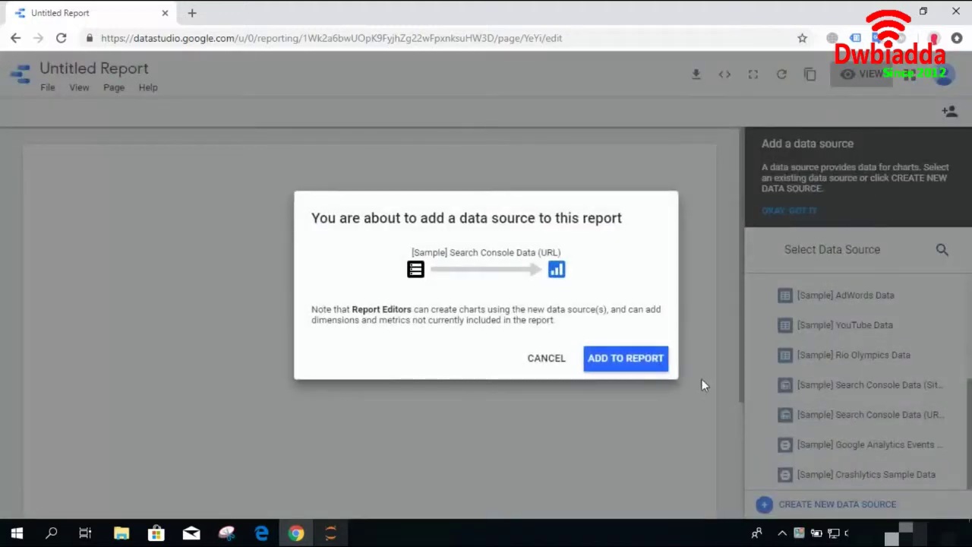
left_click(597, 361)
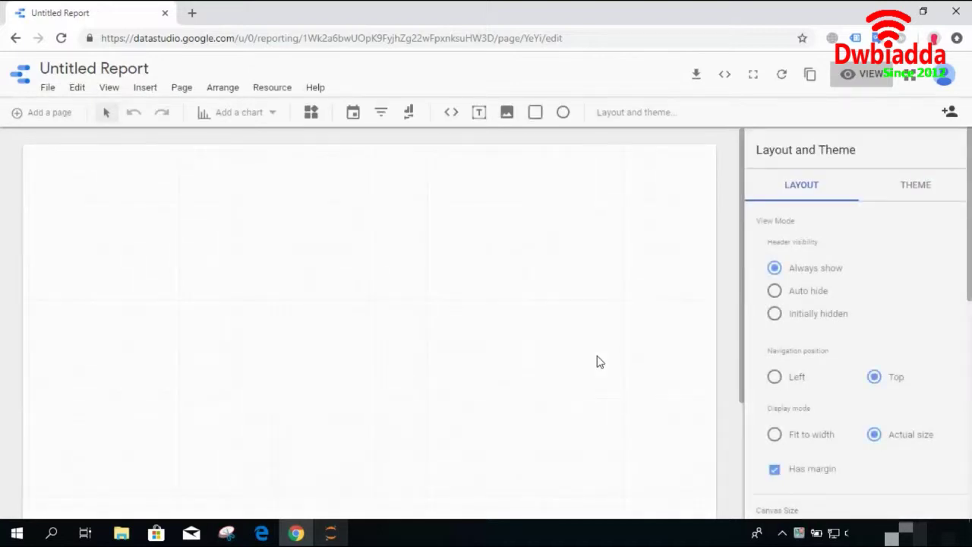
Insert a pie chart and place it in the upper left part of the report page.
left_click(272, 114)
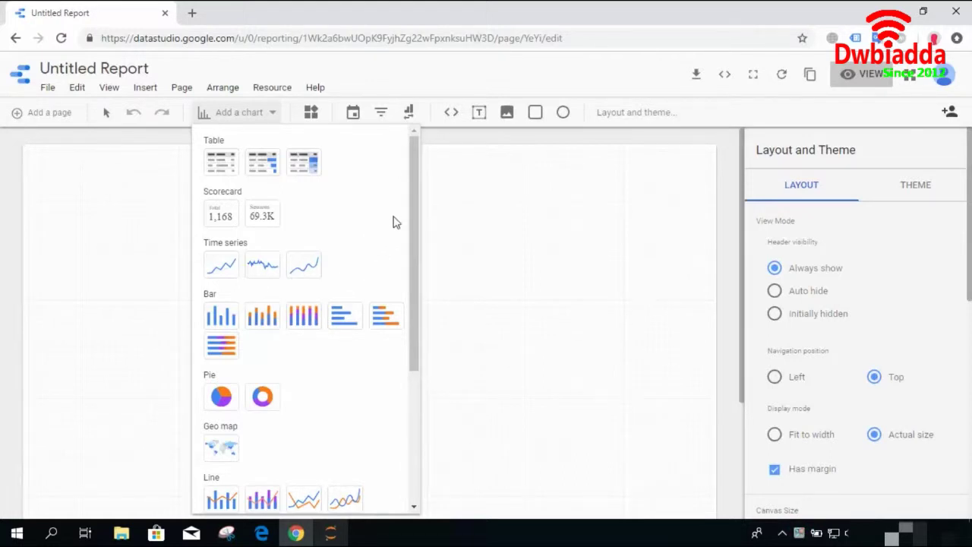
left_click_drag(412, 224, 423, 297)
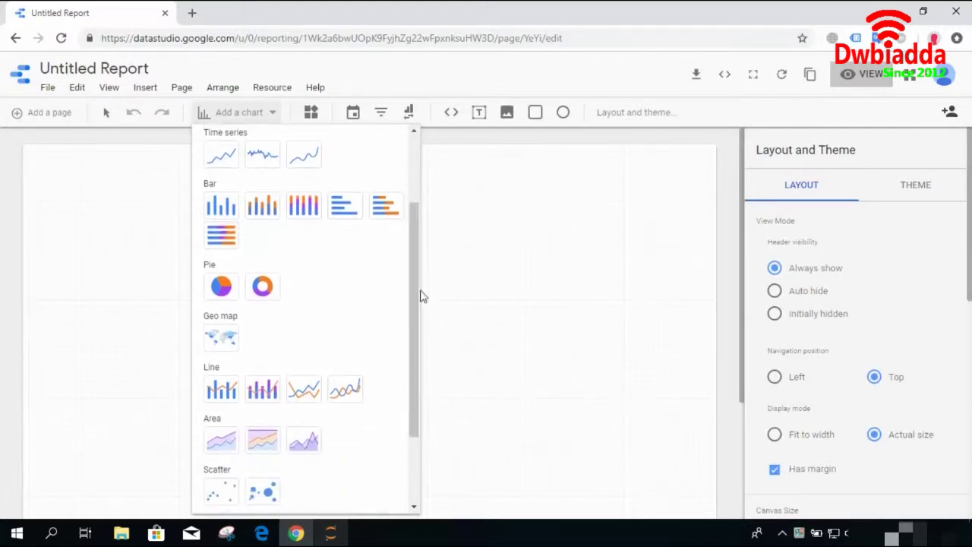
left_click(217, 293)
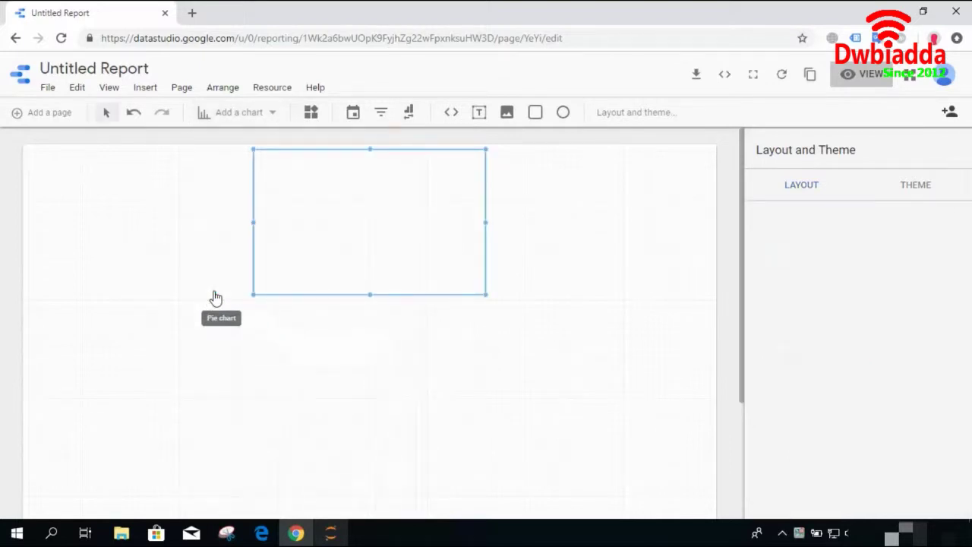
left_click_drag(377, 210, 285, 239)
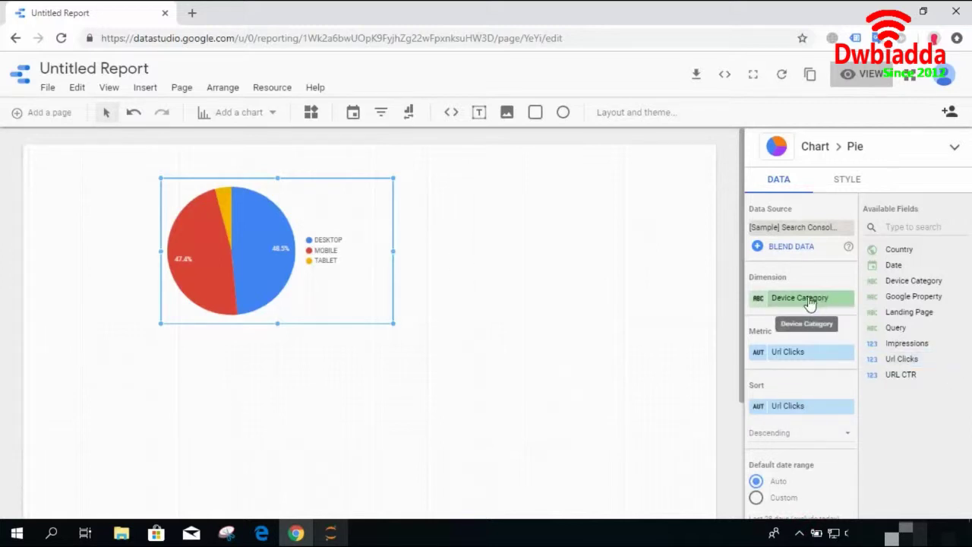
Set the pie chart's dimension to Landing Page.
left_click_drag(873, 280, 929, 295)
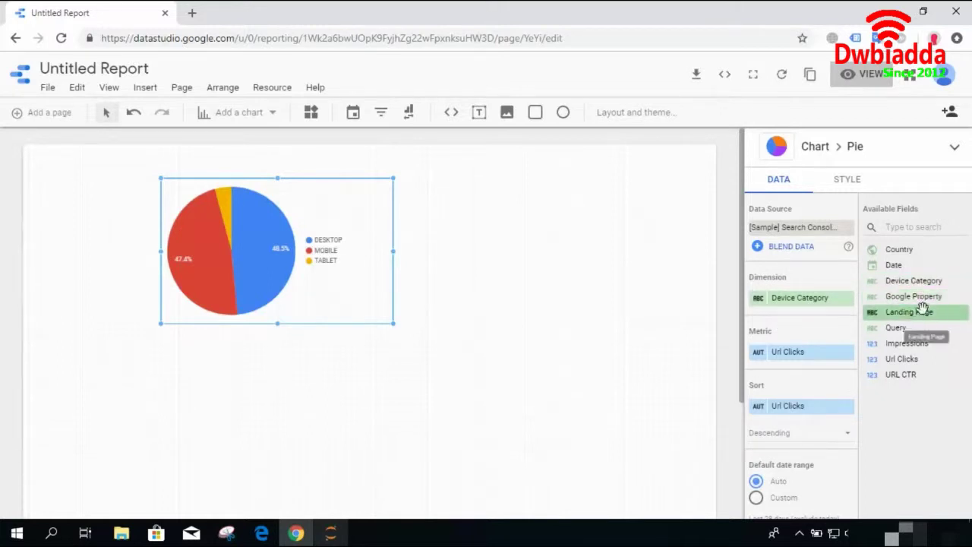
left_click_drag(921, 313, 825, 311)
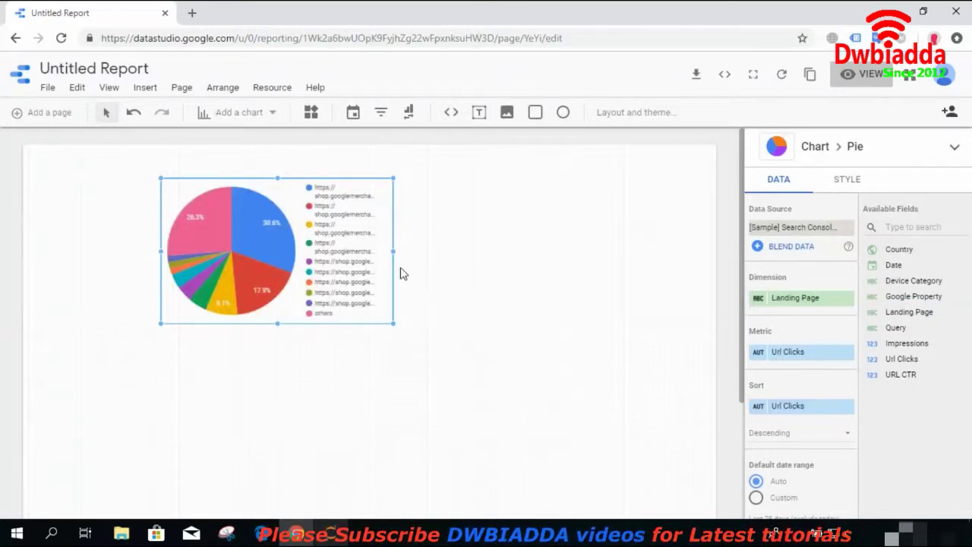
Enlarge the pie chart in height and width, and shift it toward the left edge of the report page.
left_click_drag(277, 322, 277, 404)
left_click_drag(394, 290, 537, 290)
left_click_drag(321, 299, 251, 297)
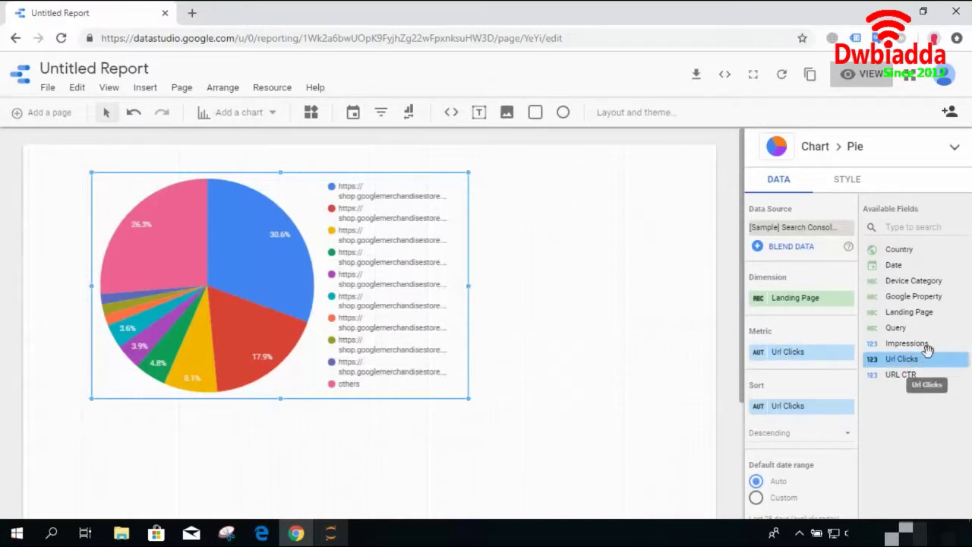
Try Impressions, Query and Url Clicks as the pie chart's metric, finishing with Impressions.
left_click_drag(922, 345, 838, 368)
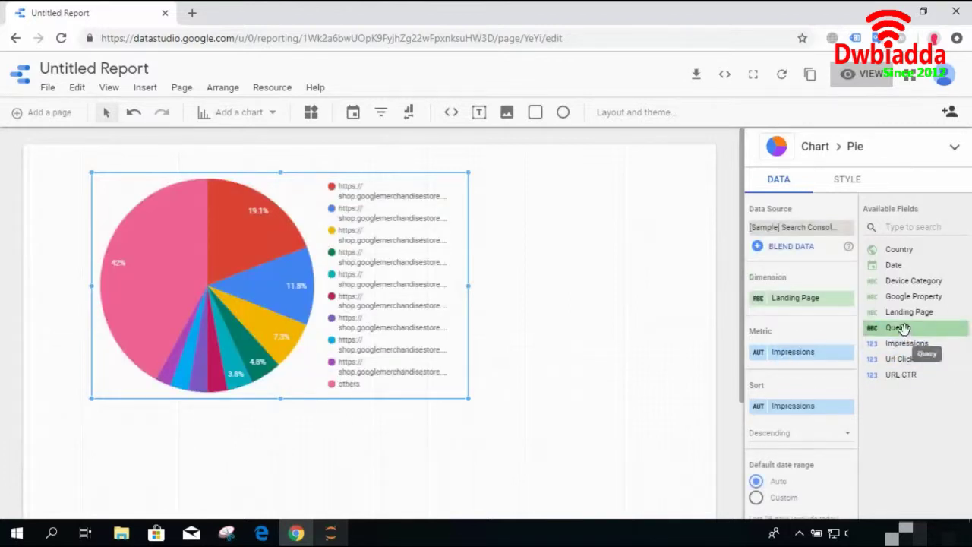
left_click_drag(903, 327, 666, 329)
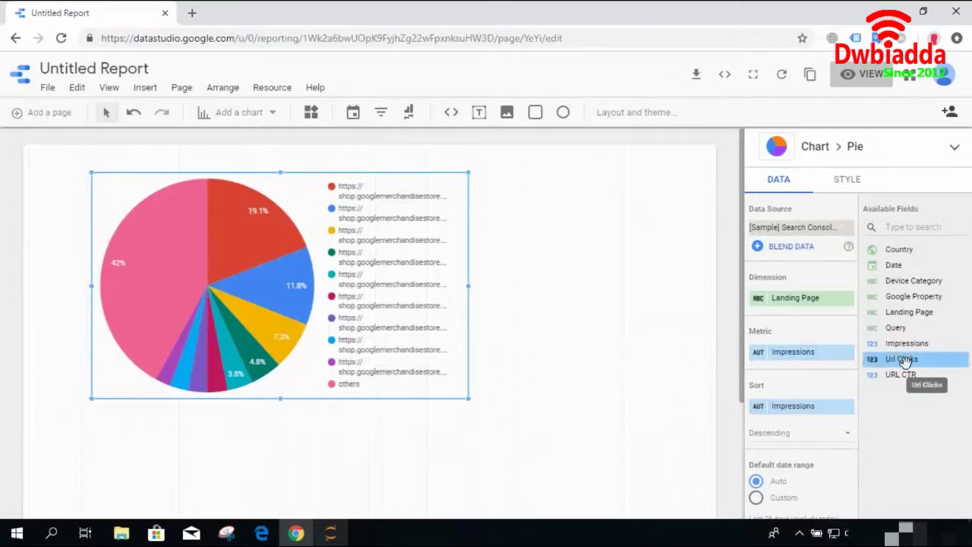
left_click_drag(903, 362, 787, 363)
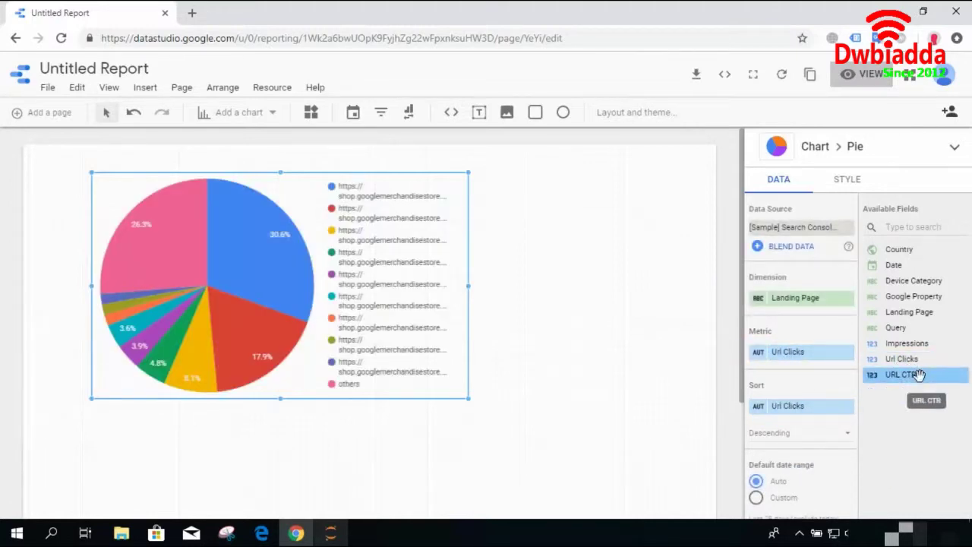
left_click_drag(918, 345, 806, 366)
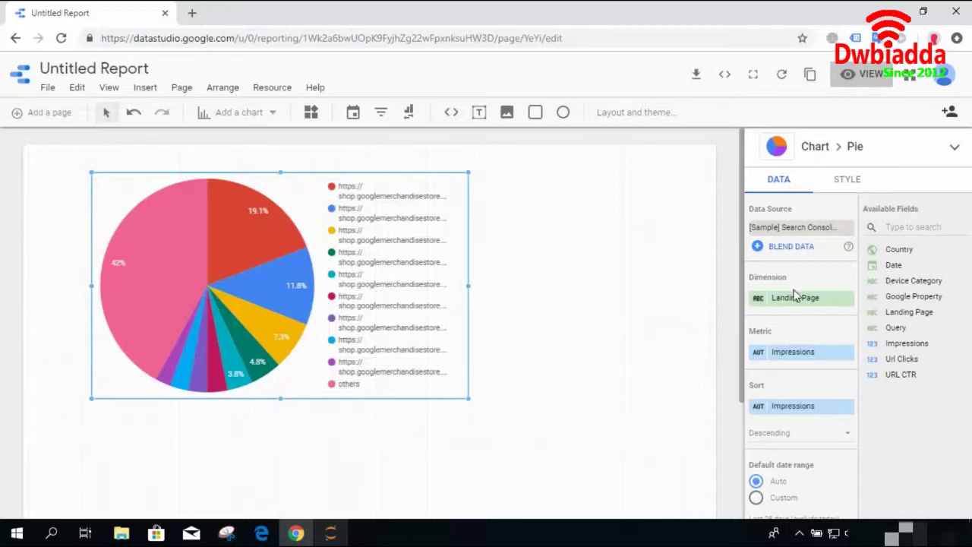
Preview the report in view mode, inspect the landing page slices of the pie chart, and return to editing.
left_click(853, 79)
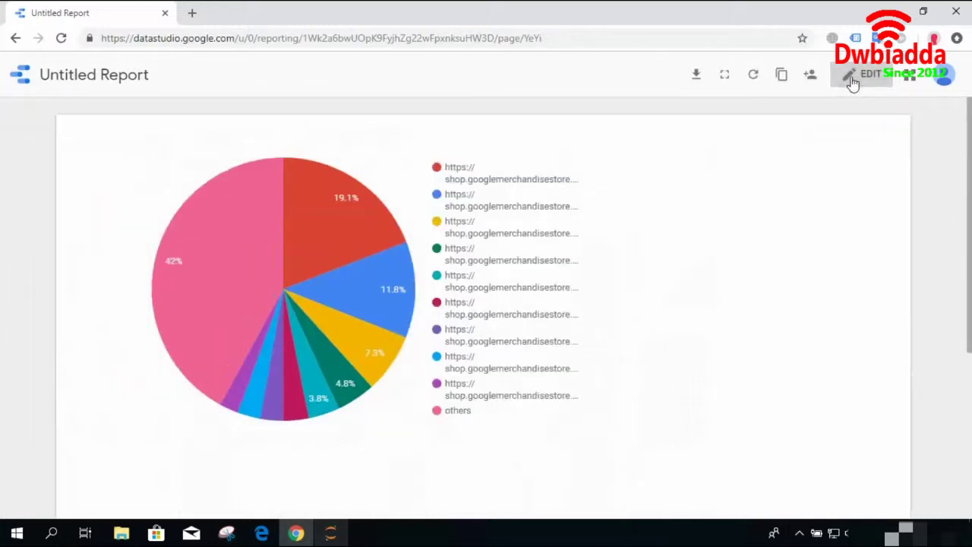
mouse_move(267, 228)
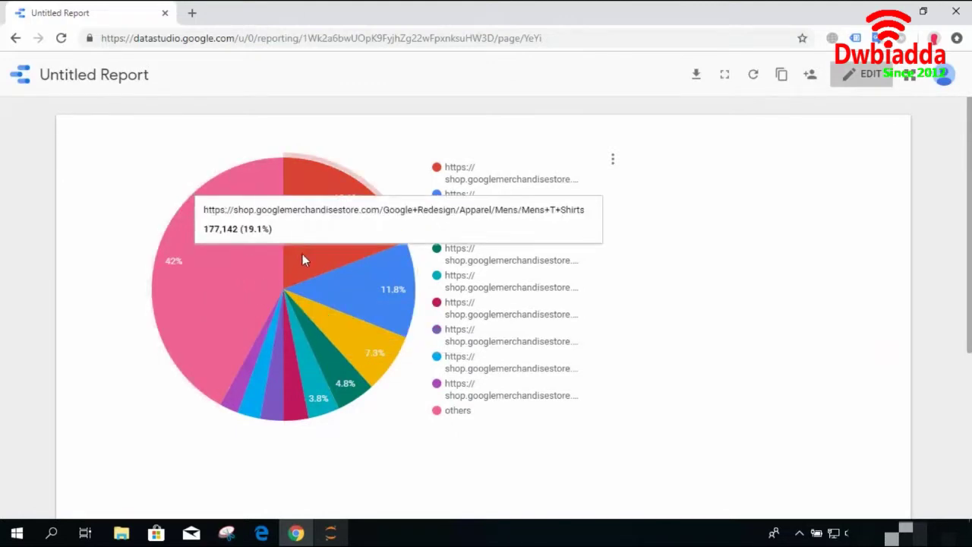
mouse_move(375, 300)
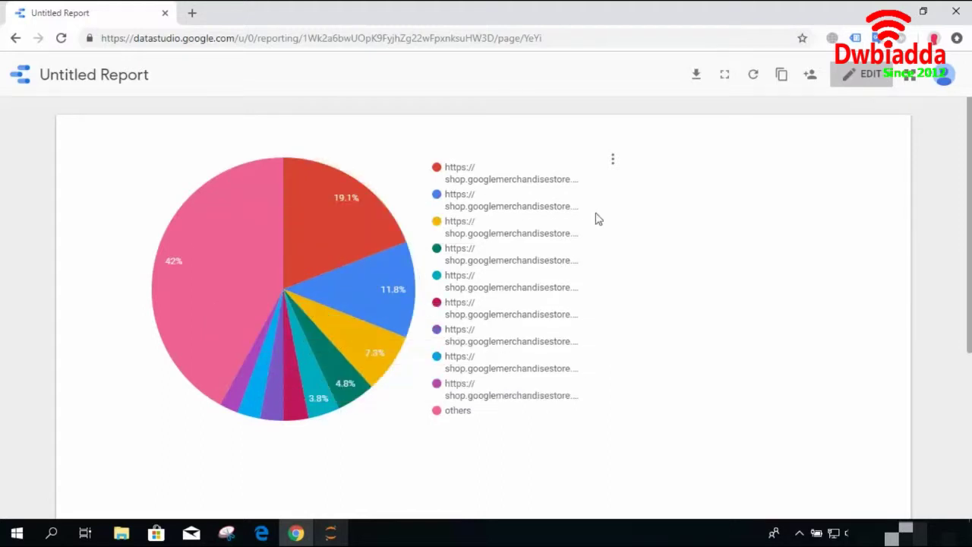
left_click(854, 78)
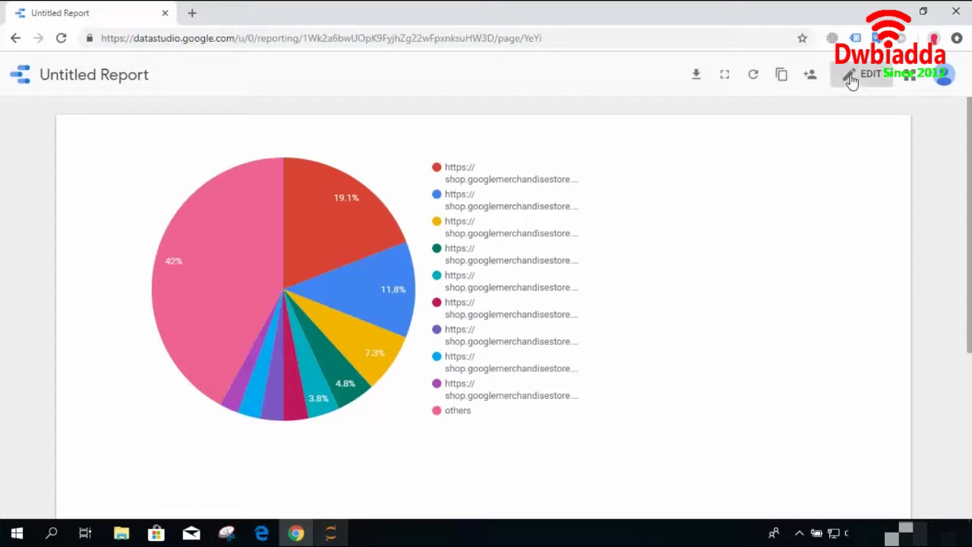
Move the pie chart closer to the page's left edge and add a date range control in the upper right of the page.
left_click(218, 259)
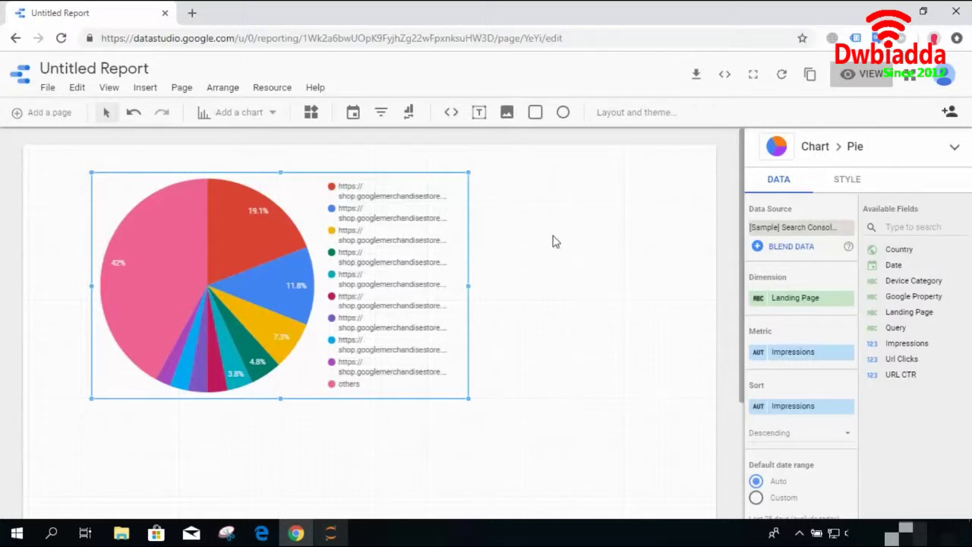
left_click_drag(313, 236, 274, 241)
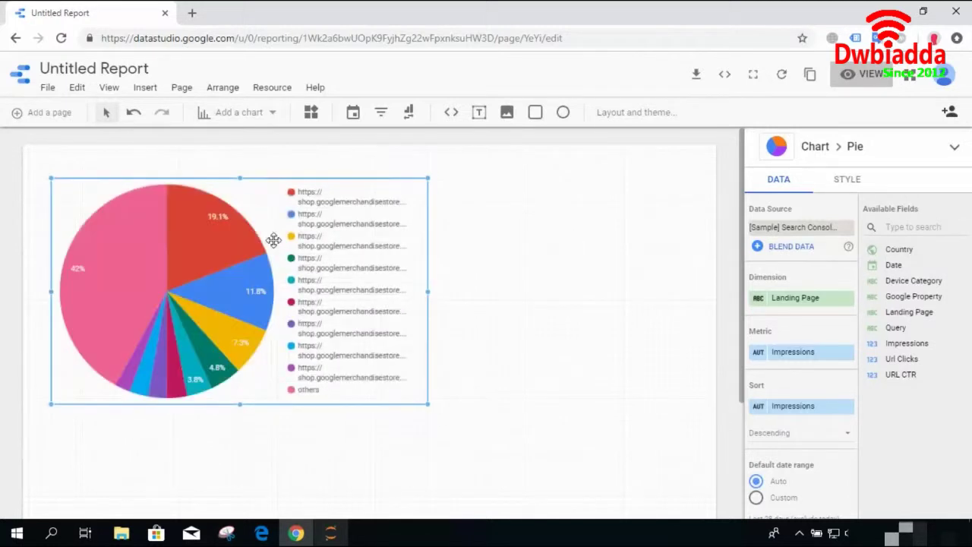
left_click(353, 112)
left_click_drag(382, 174, 578, 176)
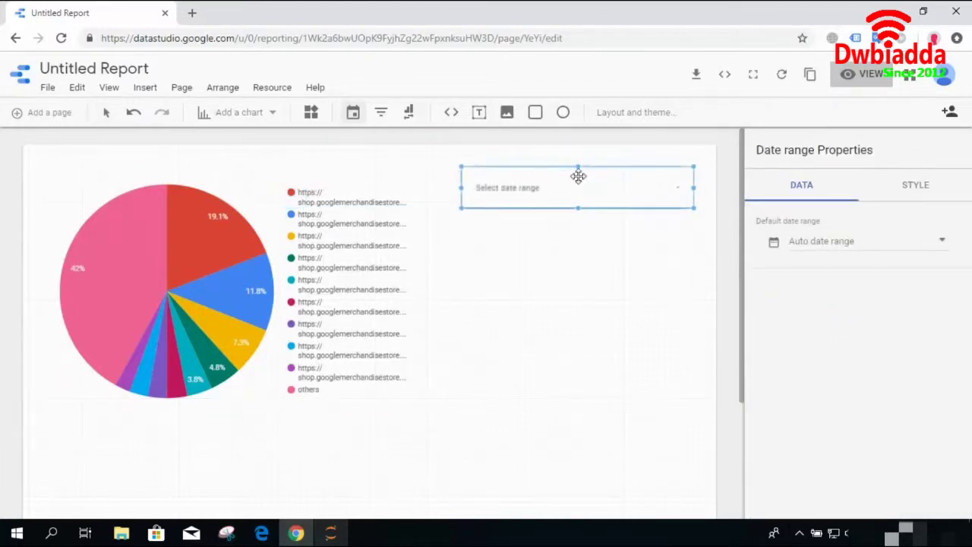
Set the pie chart's metric to Url Clicks and its dimension to Device Category.
left_click(229, 286)
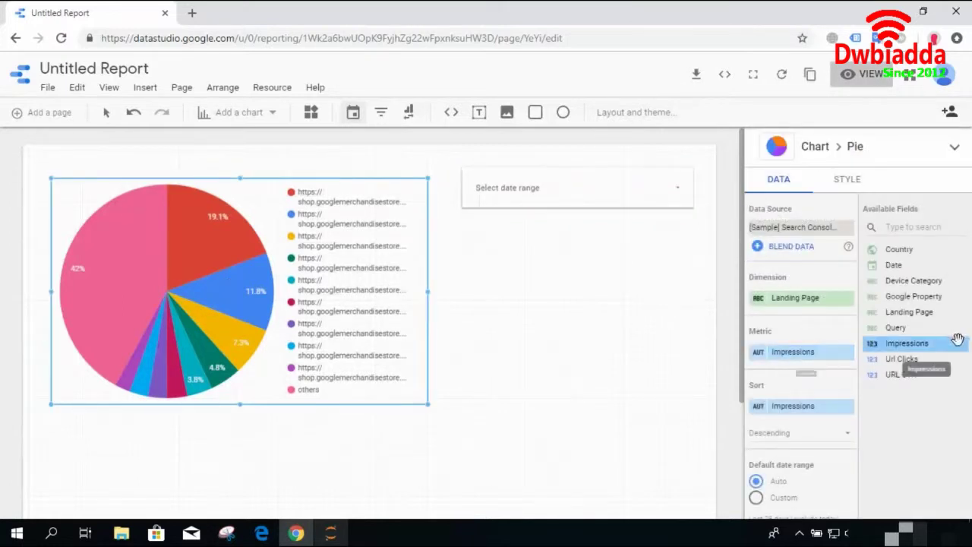
left_click_drag(928, 358, 814, 354)
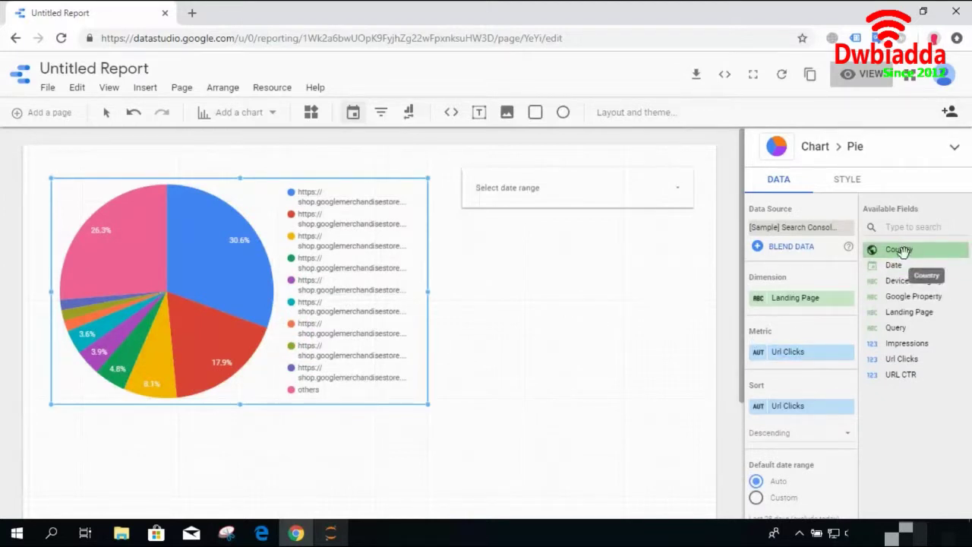
left_click_drag(914, 281, 803, 310)
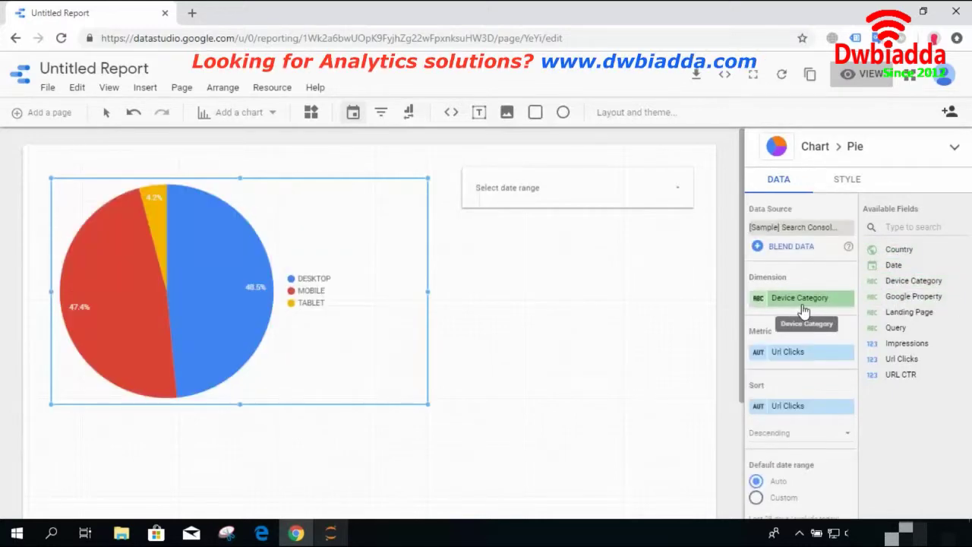
Open the report in view mode and inspect the values of the desktop, tablet and mobile slices.
left_click(851, 74)
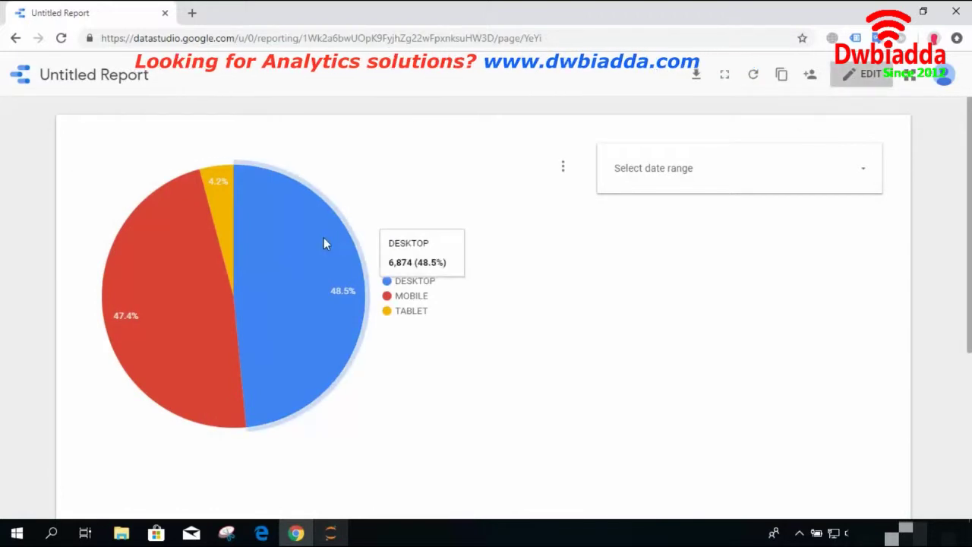
mouse_move(232, 205)
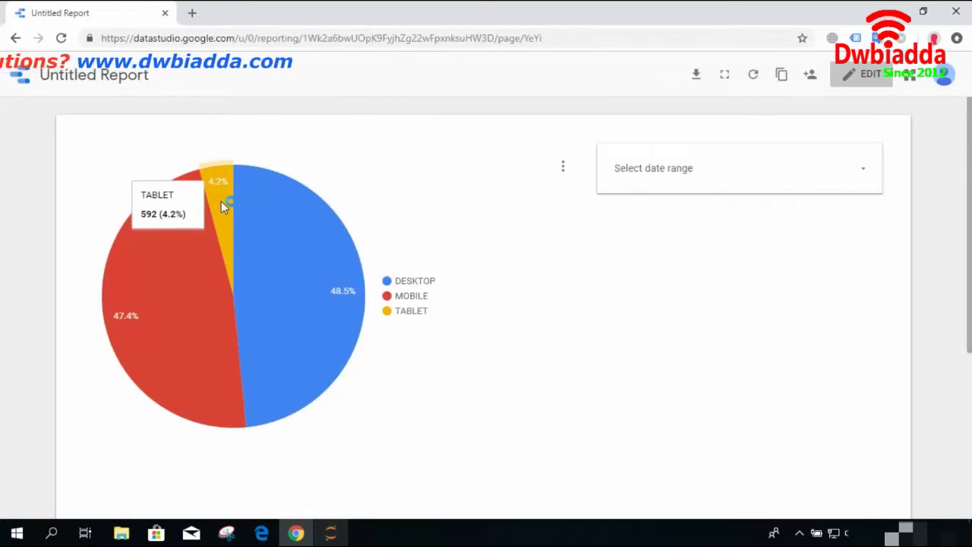
mouse_move(169, 318)
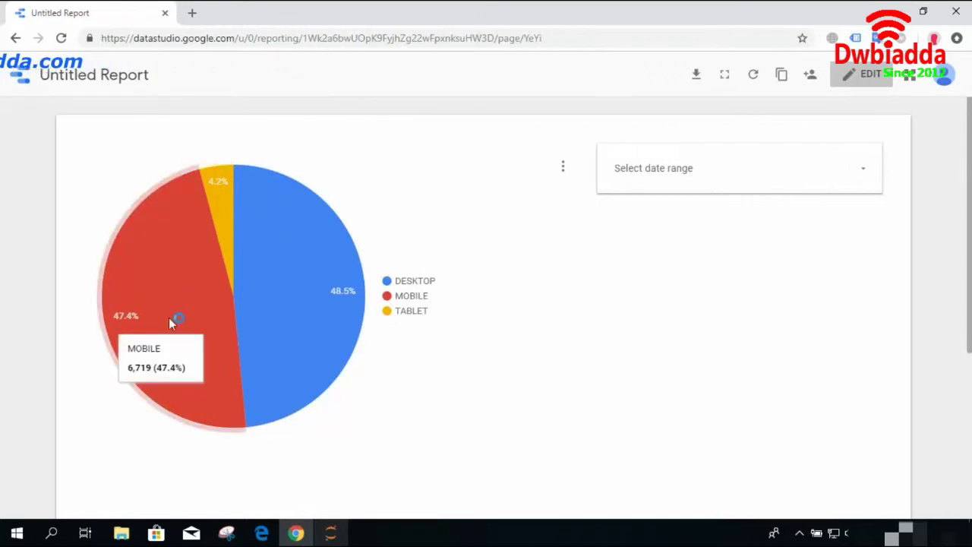
Filter the report to the Last year date range and inspect the desktop slice's value.
left_click(844, 170)
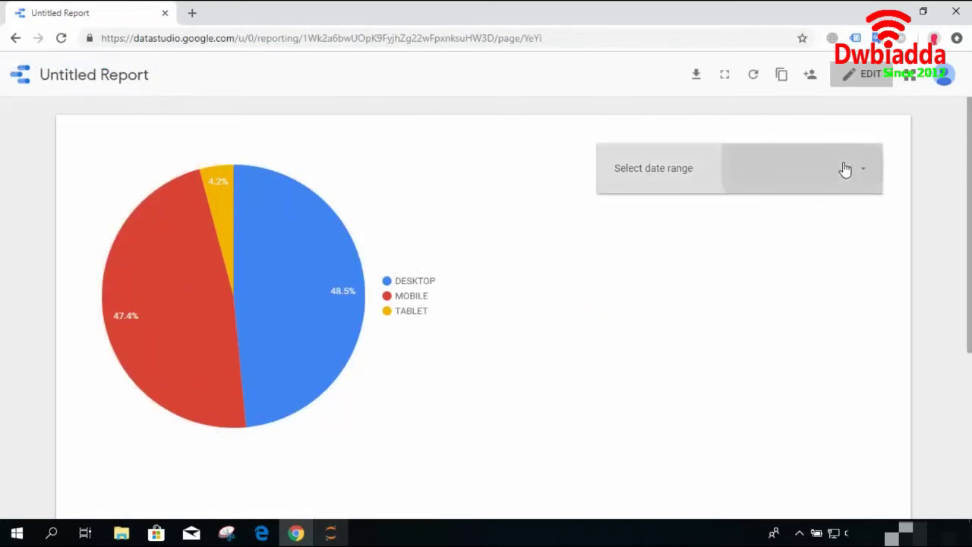
left_click(855, 176)
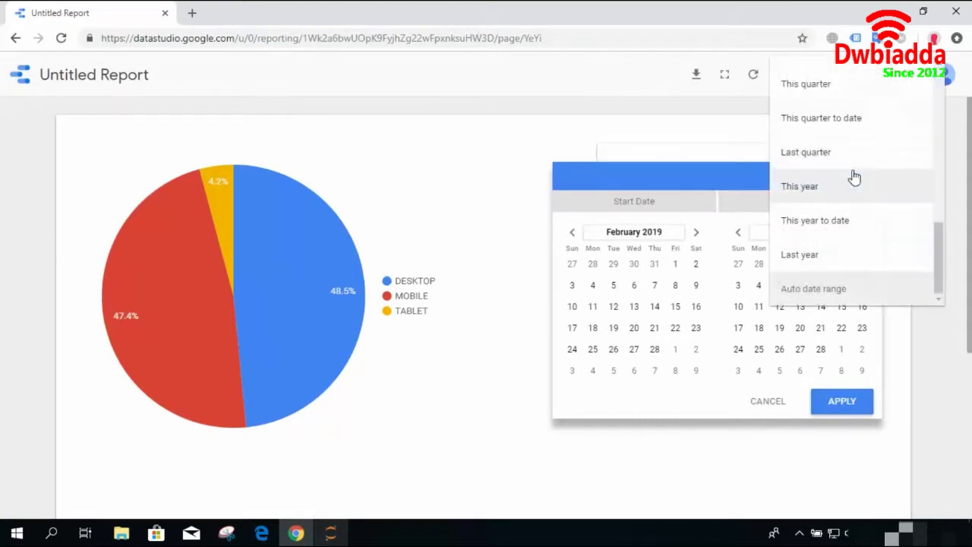
left_click(827, 255)
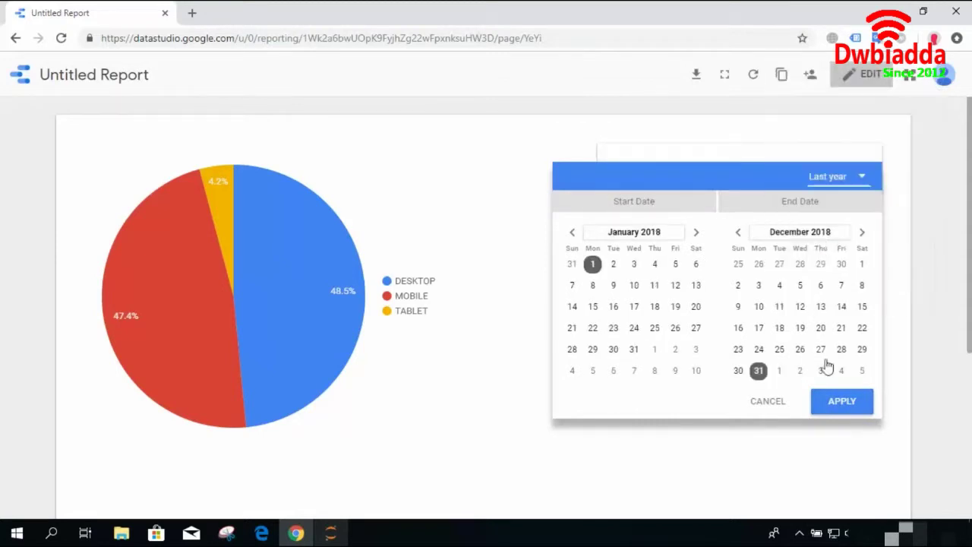
left_click(843, 403)
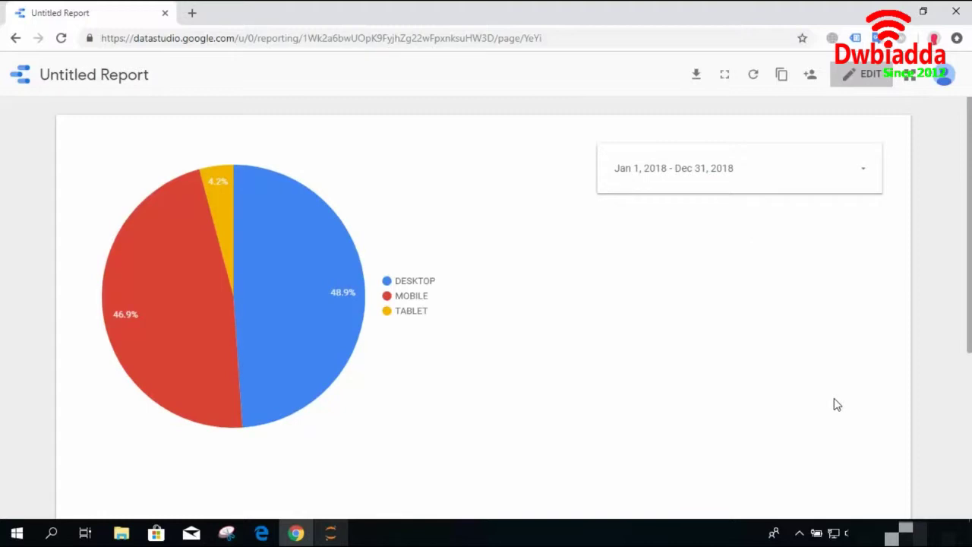
mouse_move(341, 258)
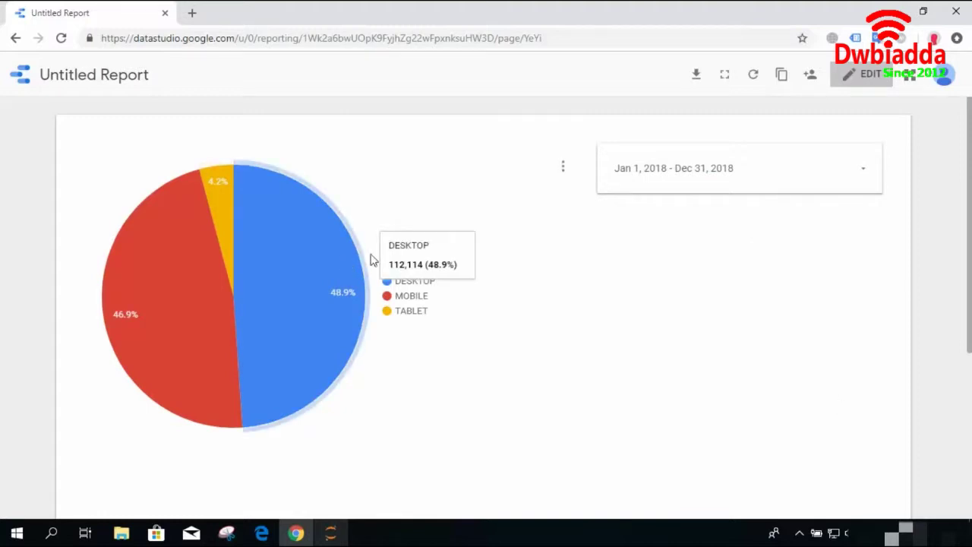
Filter the report to the Last quarter date range and inspect the values of the pie chart's slices.
left_click(796, 173)
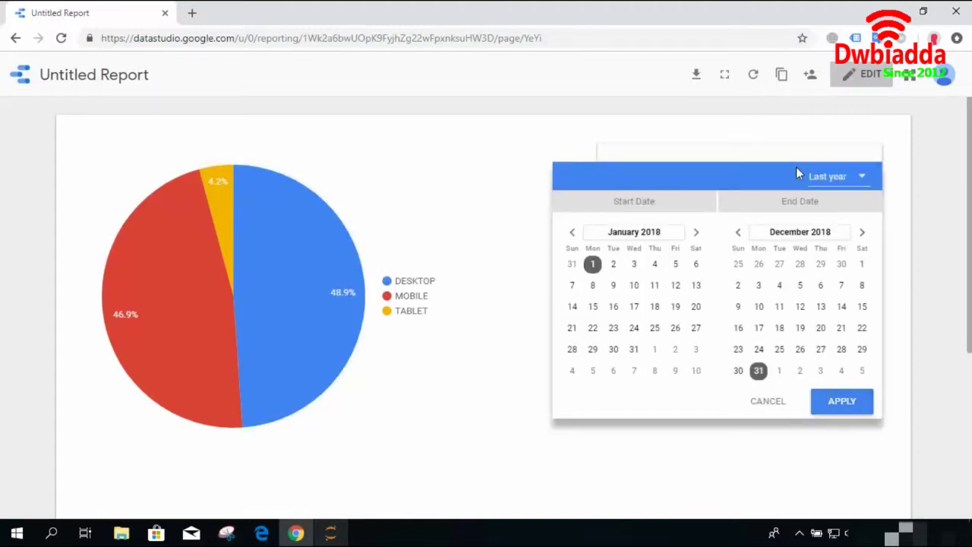
left_click(869, 177)
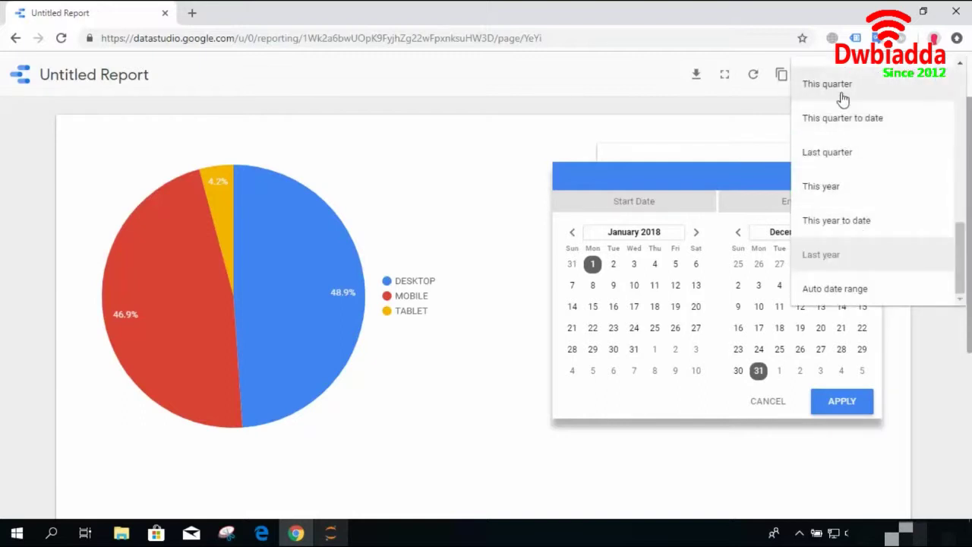
left_click(842, 152)
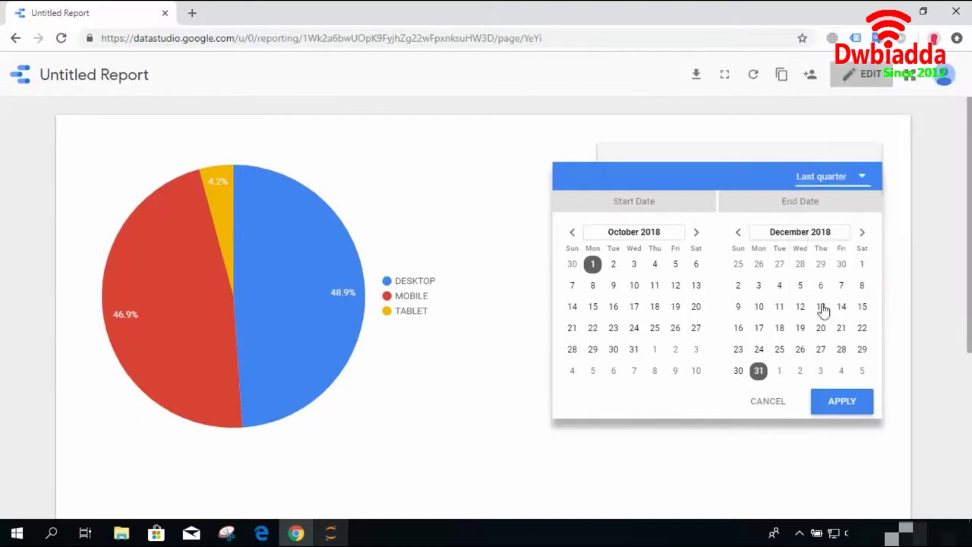
left_click(844, 405)
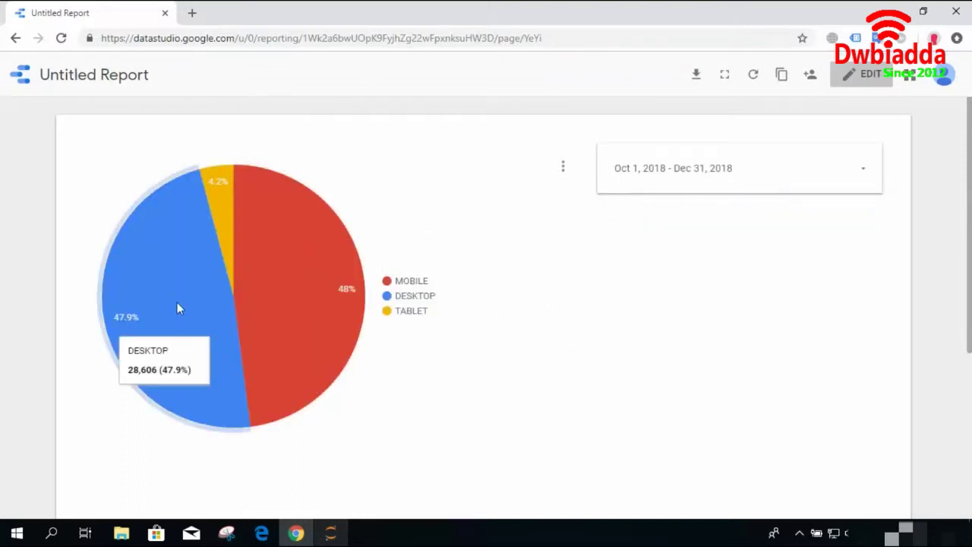
mouse_move(222, 224)
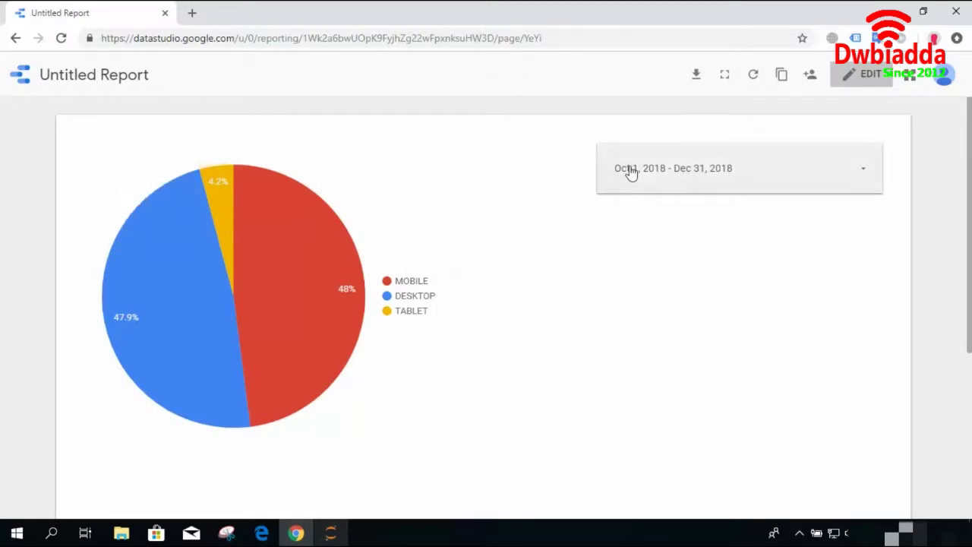
Return to edit mode and add a Device Category filter control below the date range control.
left_click(867, 79)
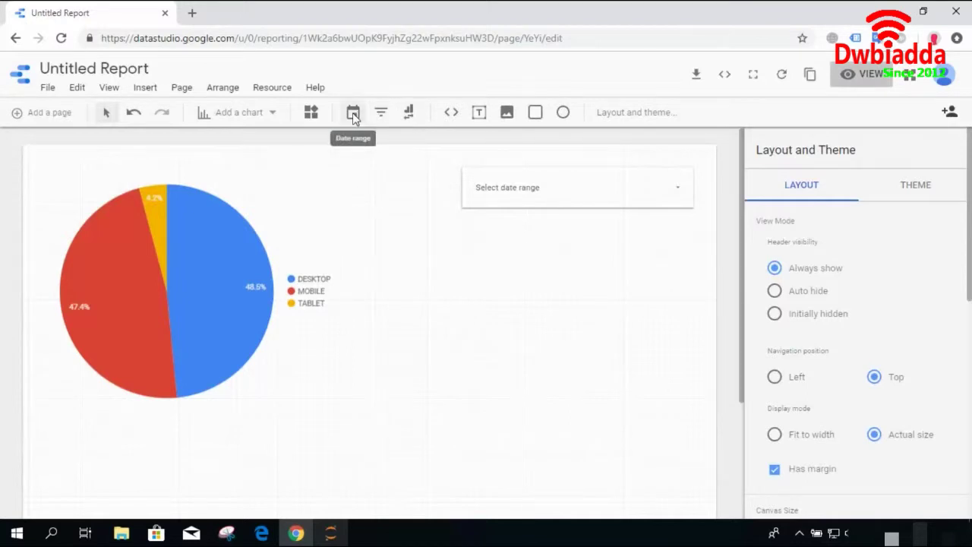
left_click(381, 114)
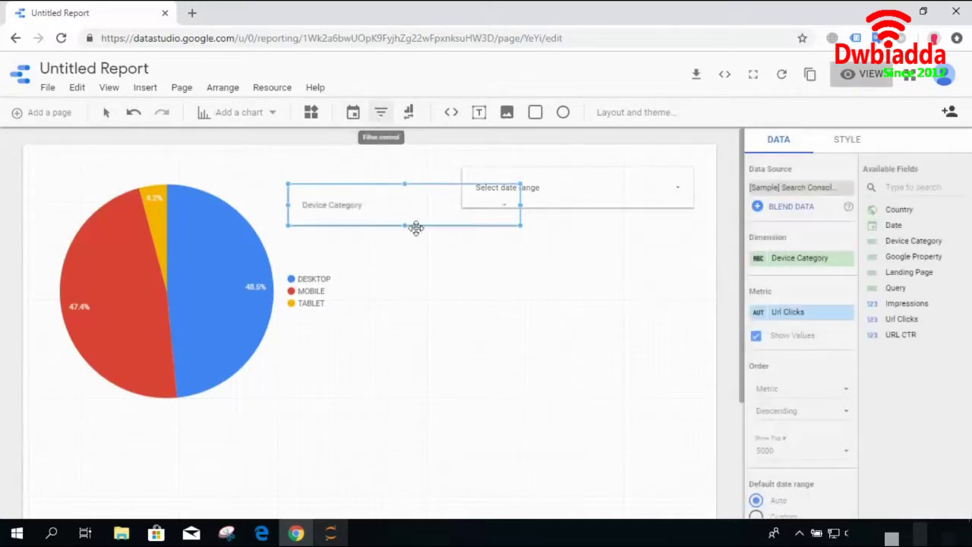
left_click_drag(413, 213, 598, 277)
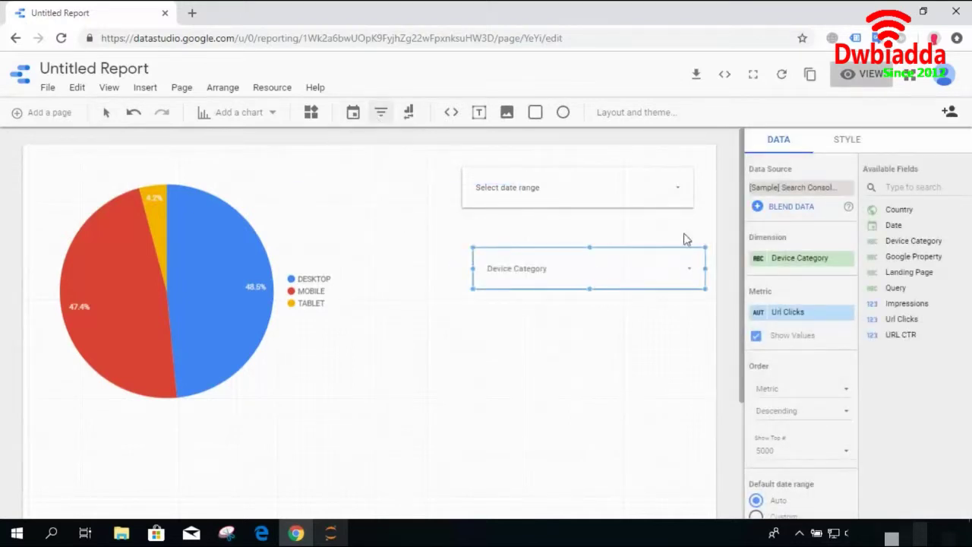
View the report, exclude MOBILE with the Device Category filter, and inspect the remaining slices.
left_click(852, 76)
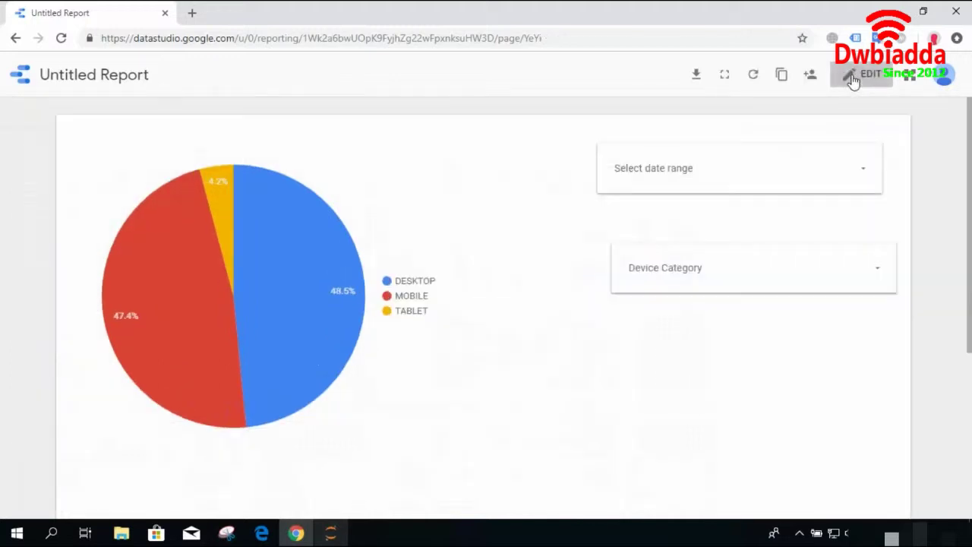
left_click(879, 269)
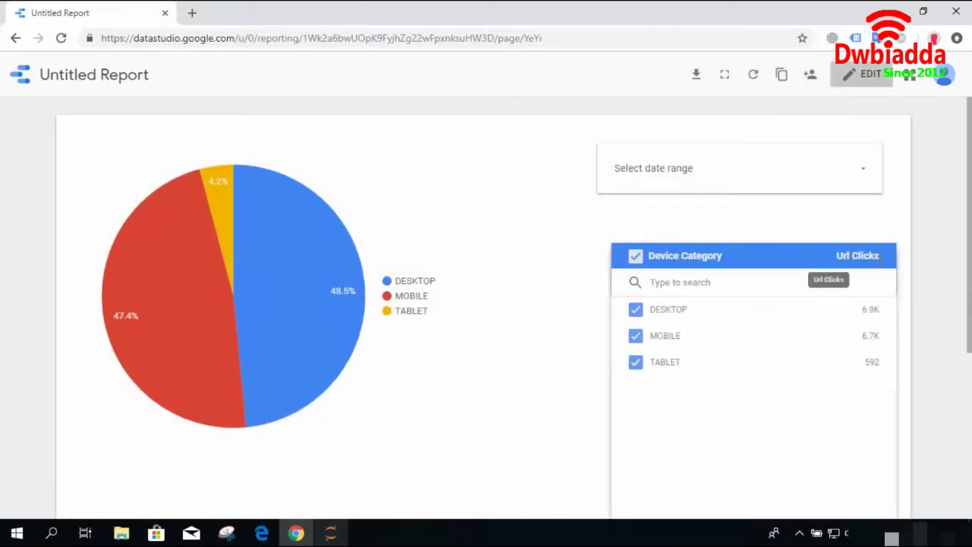
left_click(637, 339)
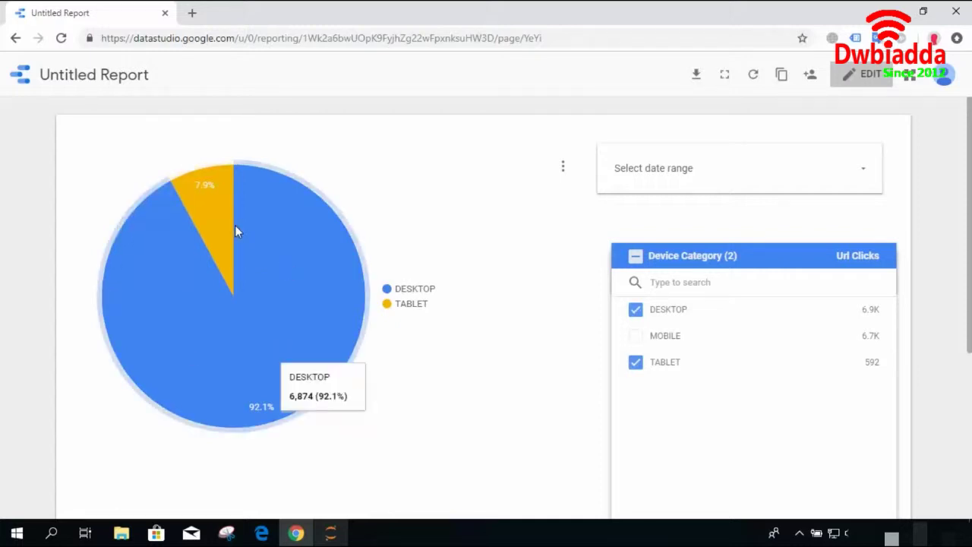
left_click(520, 228)
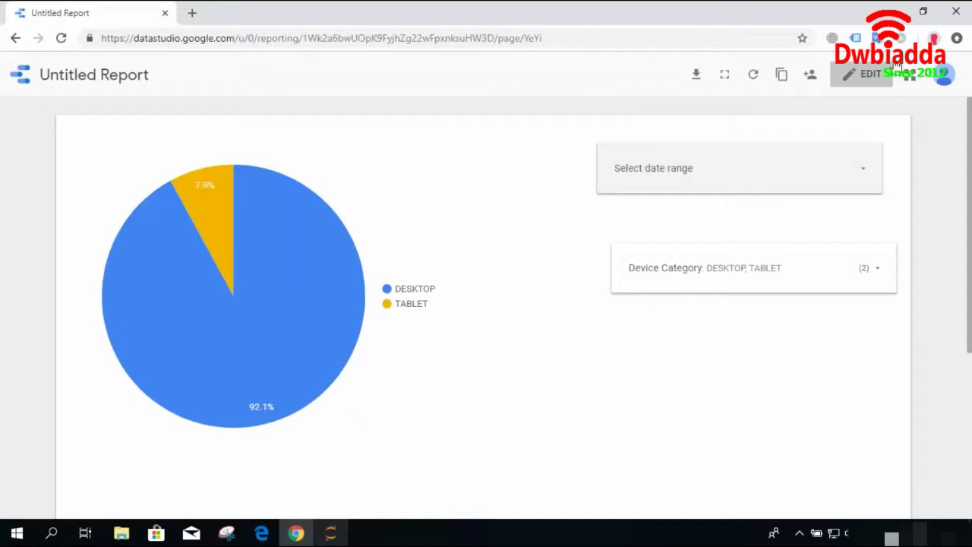
Return to edit mode and limit the pie chart to 2 slices in its style settings.
left_click(852, 79)
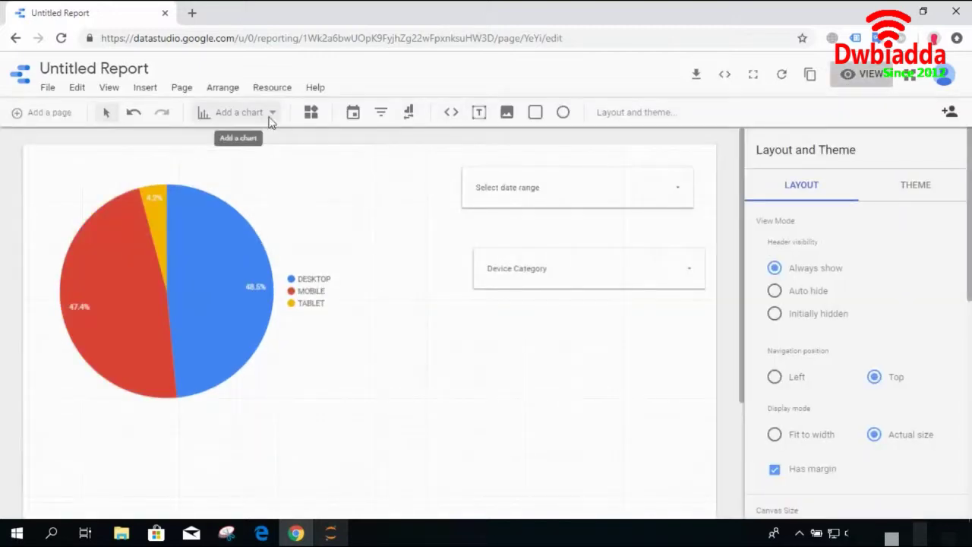
left_click(215, 251)
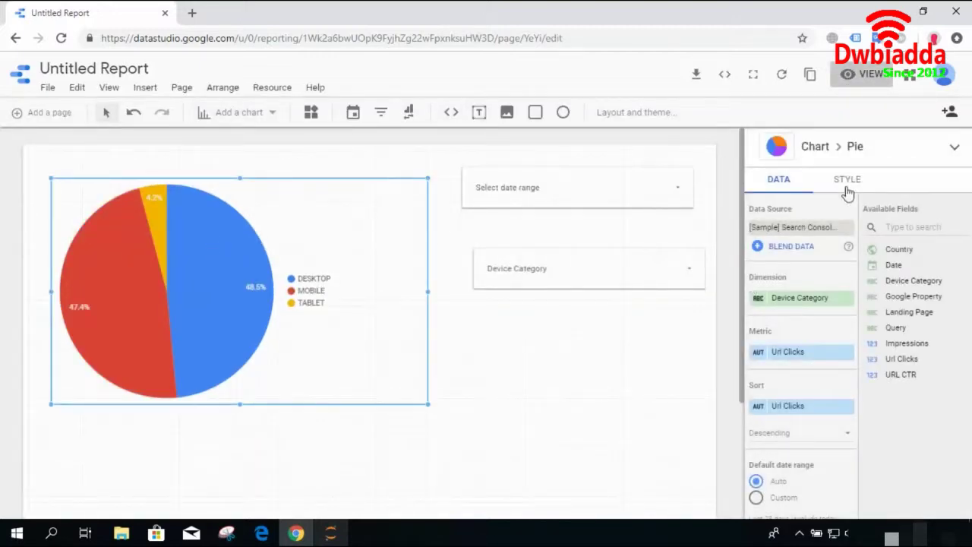
left_click(860, 190)
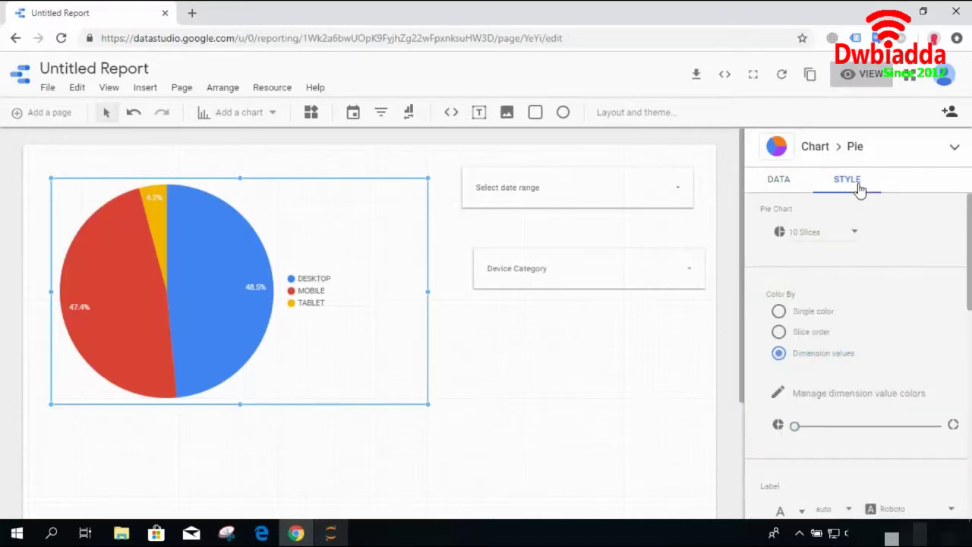
left_click(852, 237)
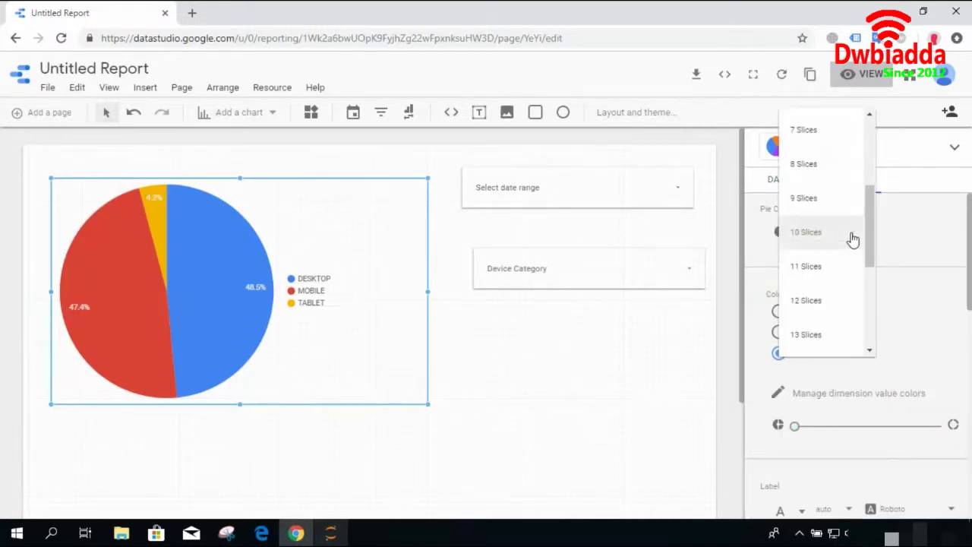
left_click_drag(873, 223, 877, 157)
left_click(843, 159)
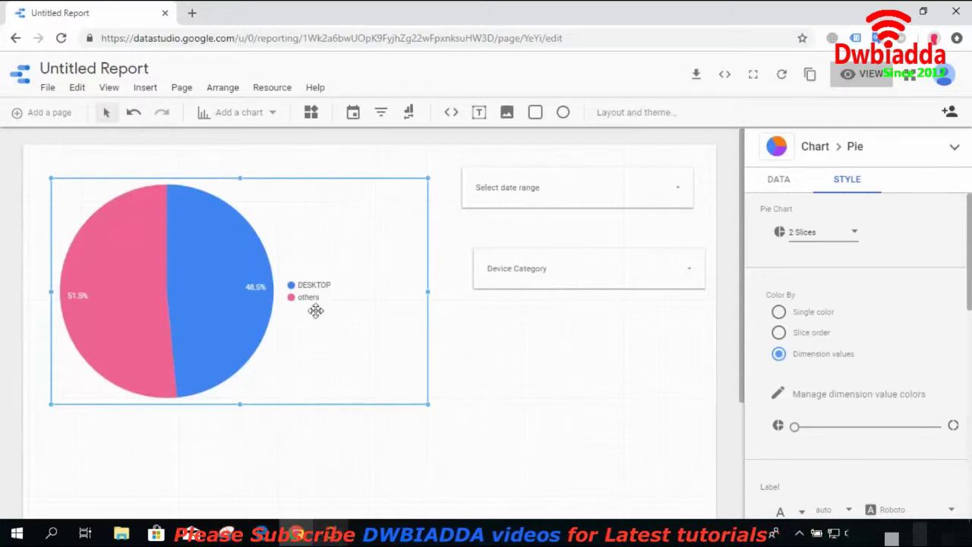
Set the pie chart's maximum number of slices to 5.
left_click(850, 239)
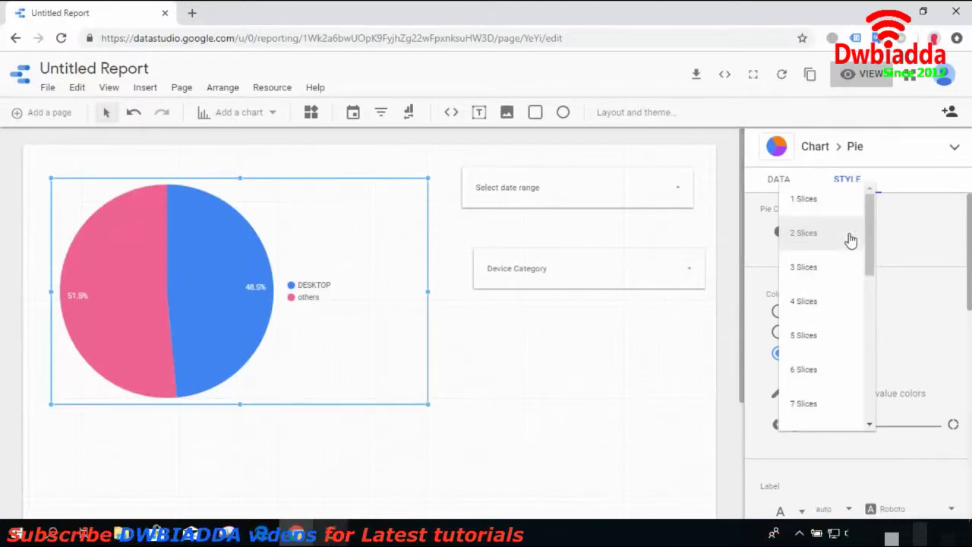
left_click(825, 343)
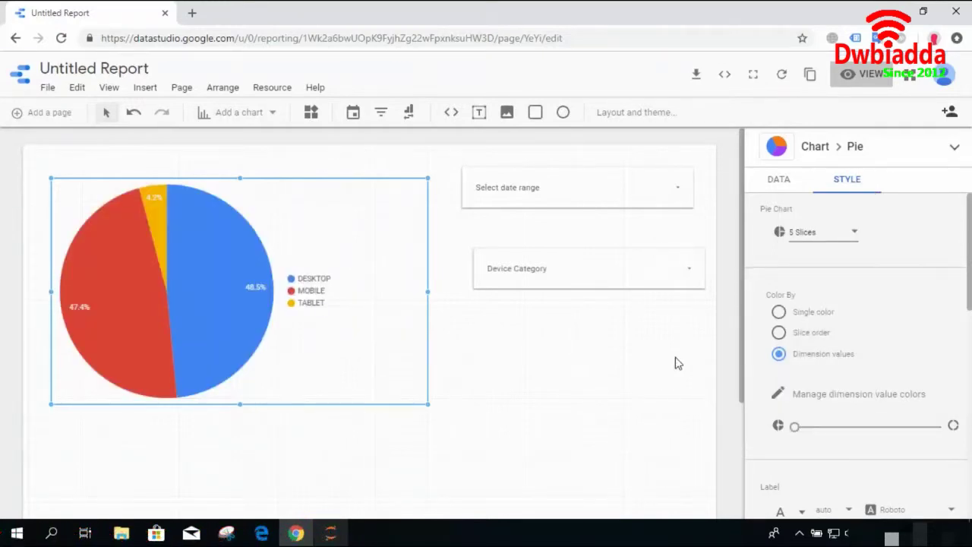
left_click_drag(742, 282, 760, 332)
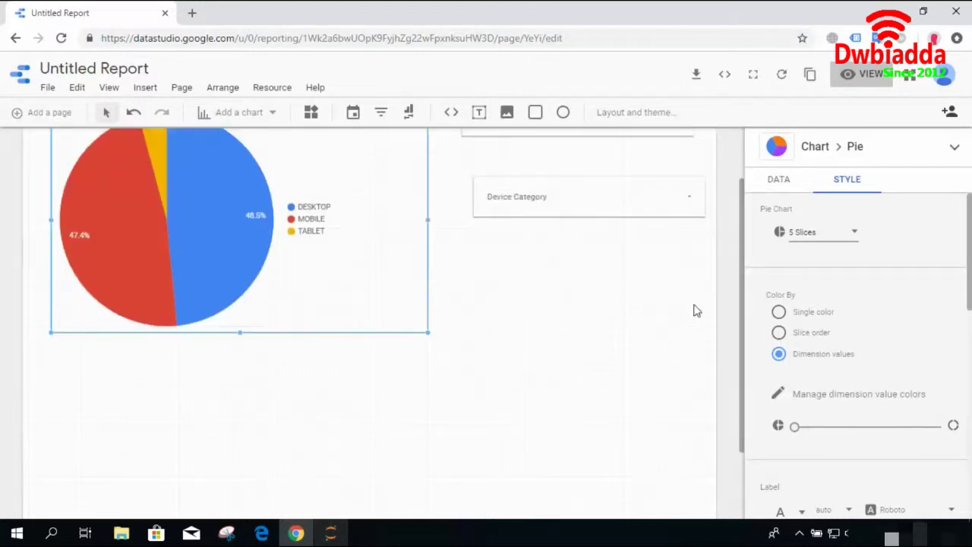
scroll(746, 315, "up", 1)
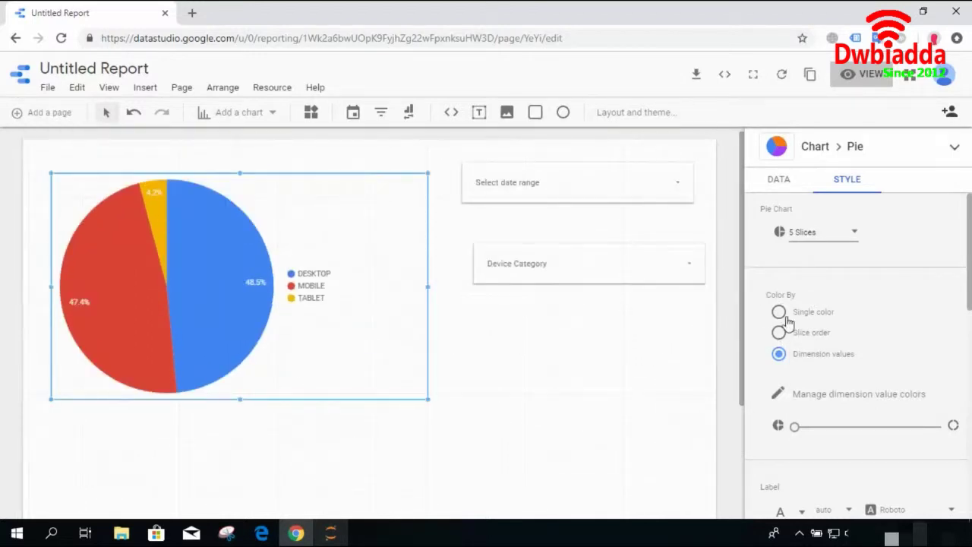
Try coloring the pie chart by Single color and Slice order, and return it to Dimension values.
left_click(779, 311)
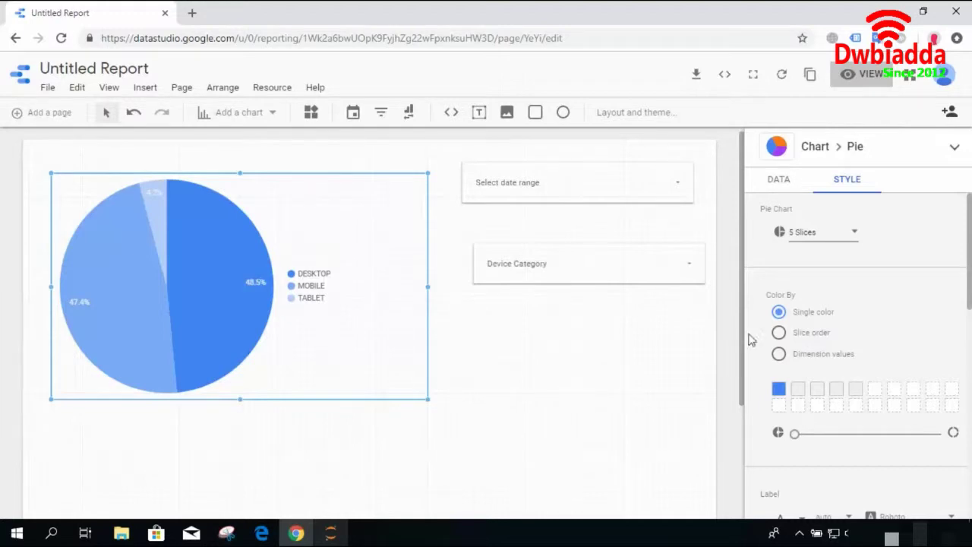
left_click(780, 333)
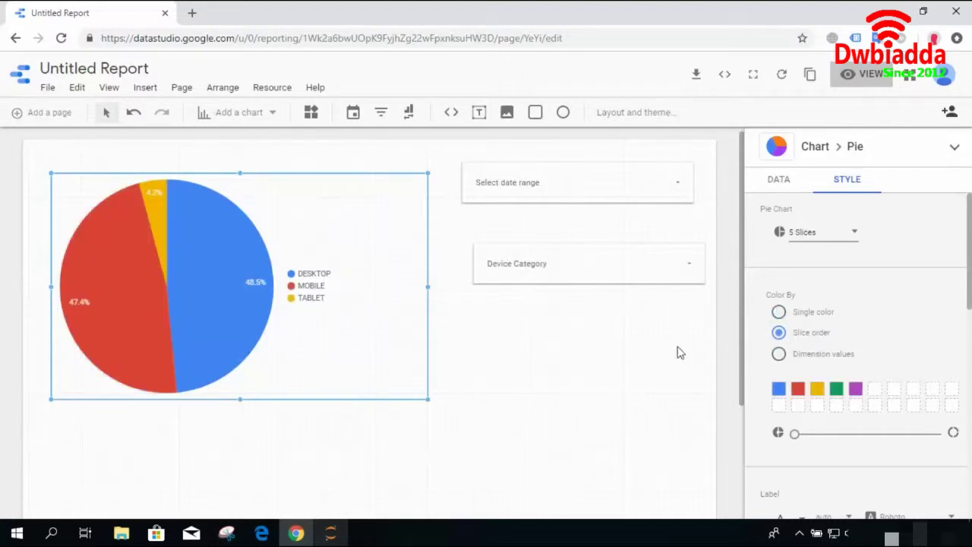
scroll(857, 364, "down", 1)
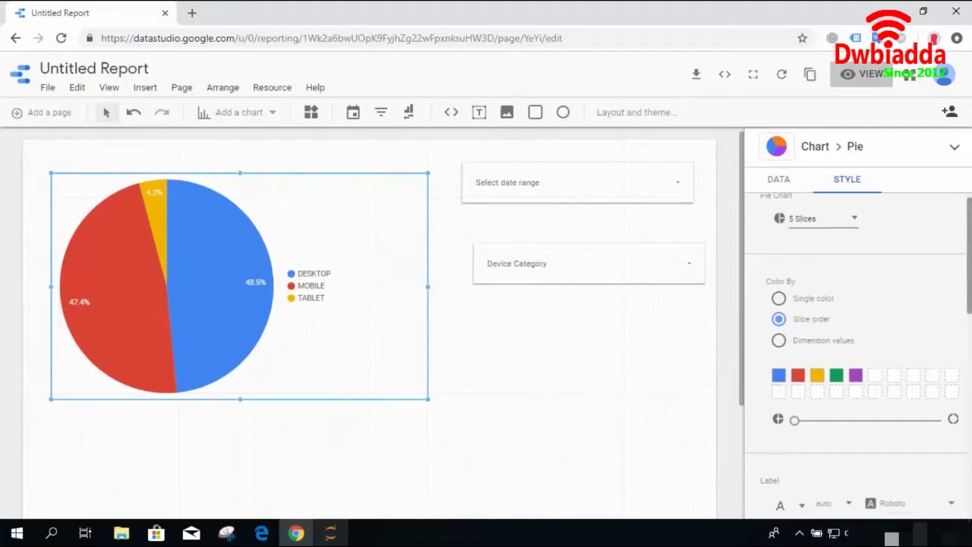
left_click(784, 272)
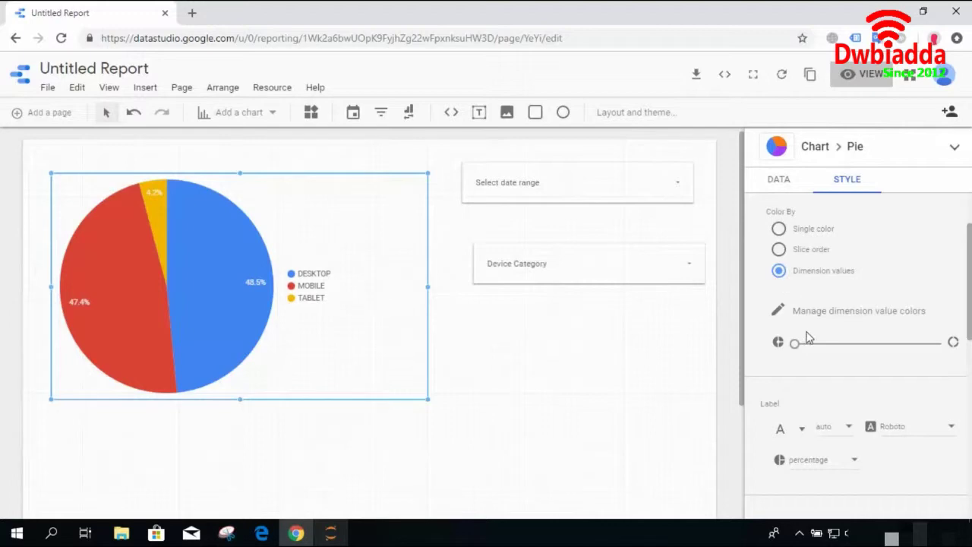
Turn the pie chart into a donut and restore it to a full pie.
left_click_drag(798, 348, 889, 359)
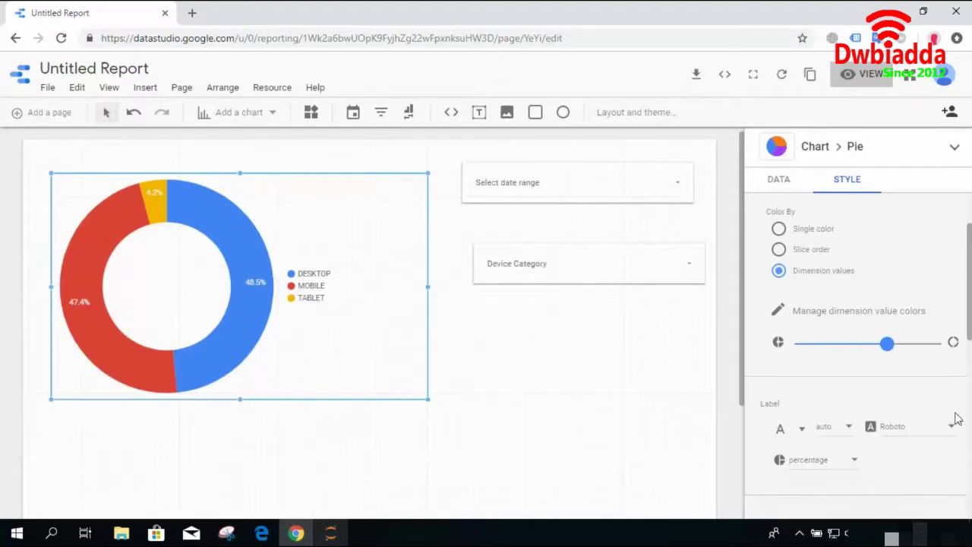
left_click_drag(887, 343, 794, 341)
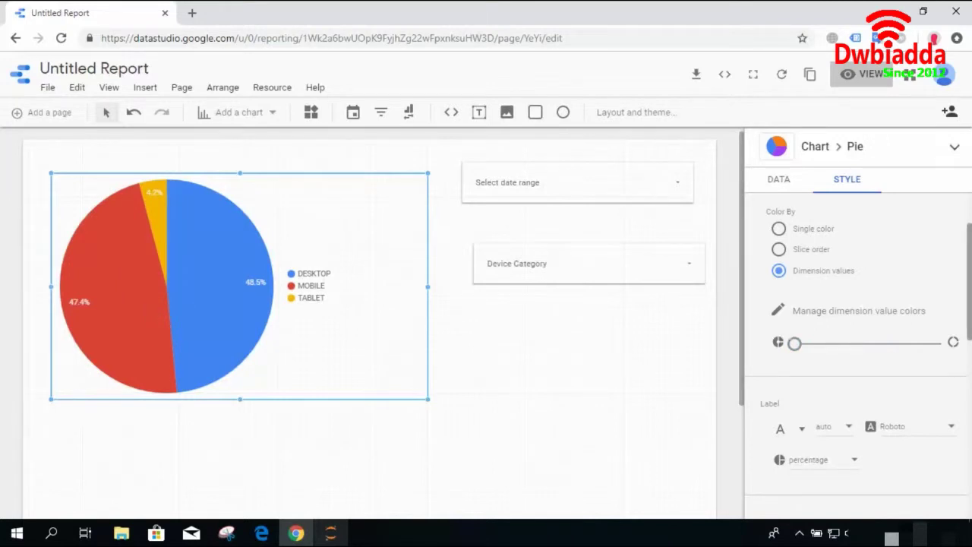
Switch the pie chart's slice labels to value and back to percentage.
scroll(813, 304, "down", 3)
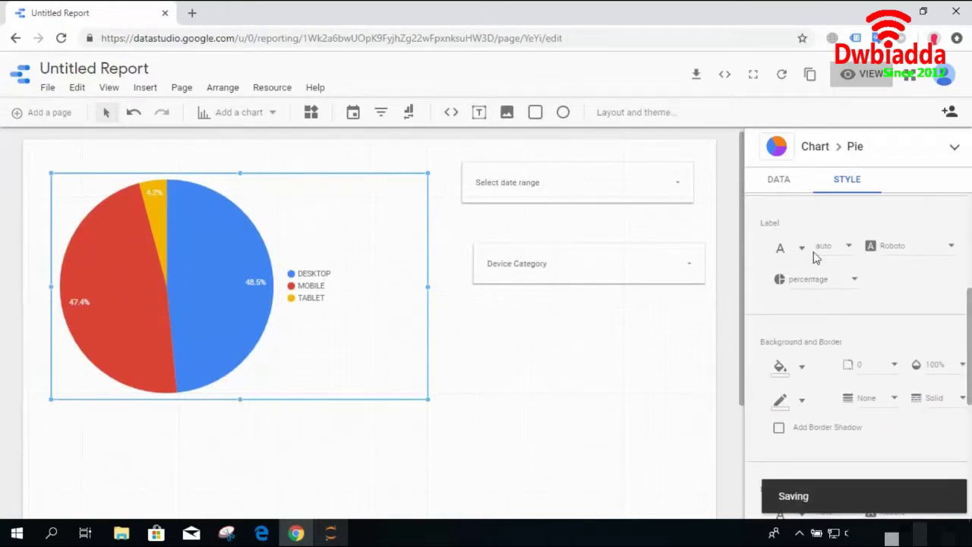
left_click(852, 283)
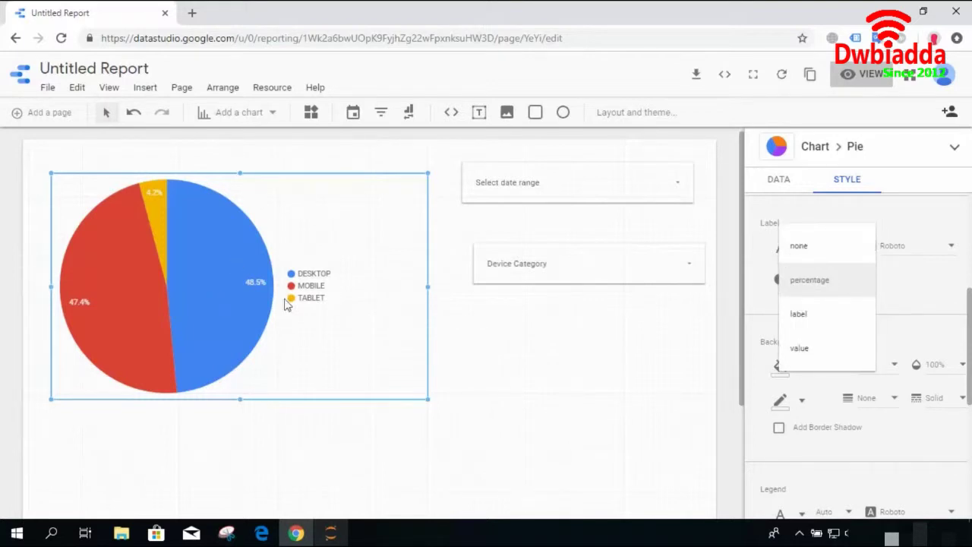
left_click(827, 349)
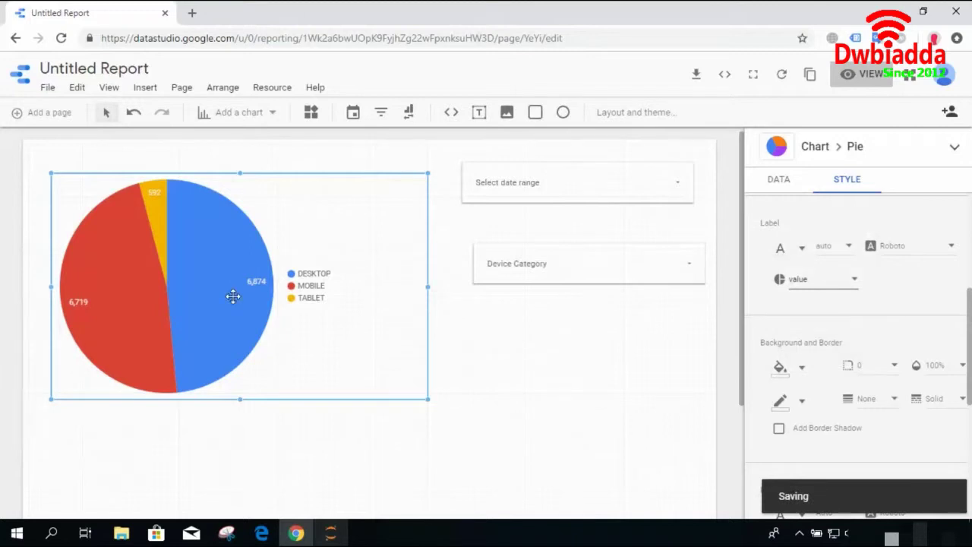
left_click(856, 284)
left_click(831, 219)
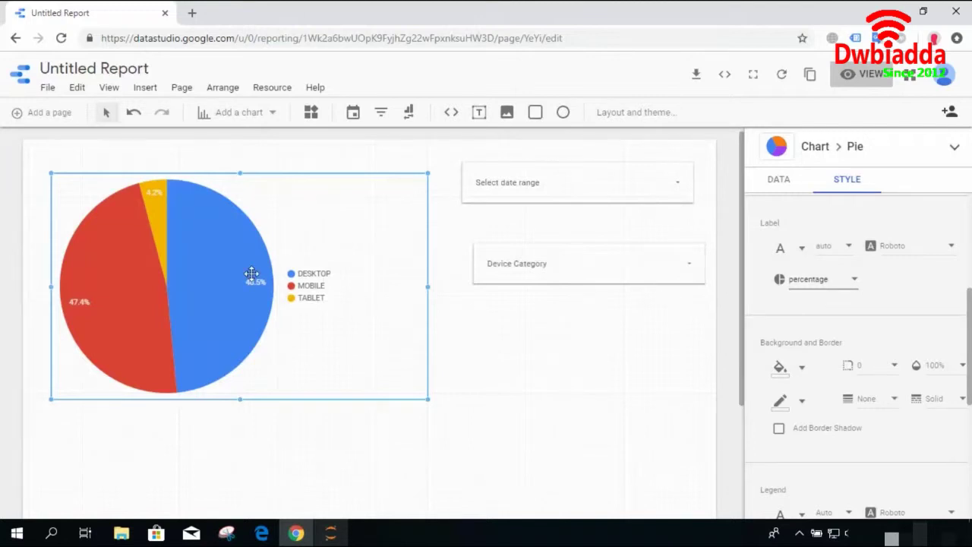
Try the label option for the pie chart's slice labels and set them to none.
left_click(849, 287)
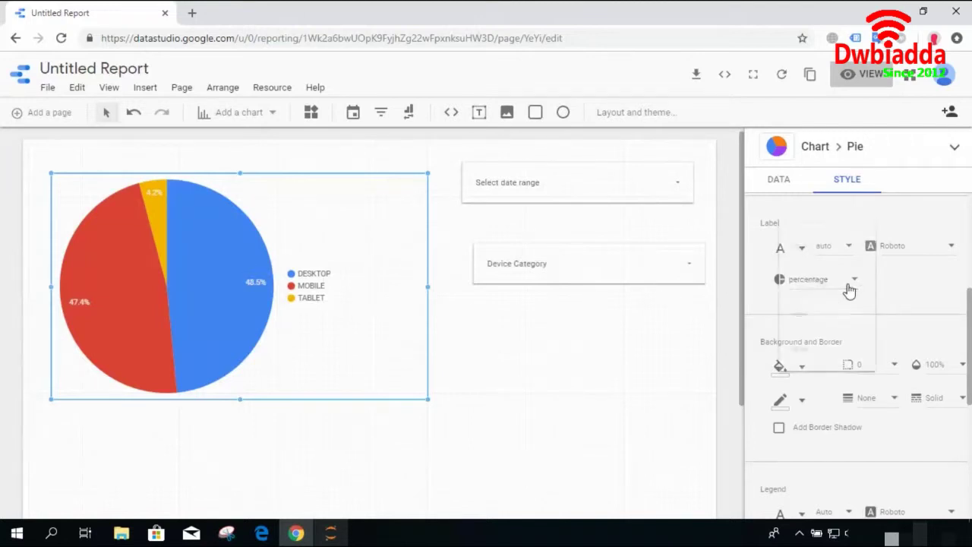
left_click(824, 317)
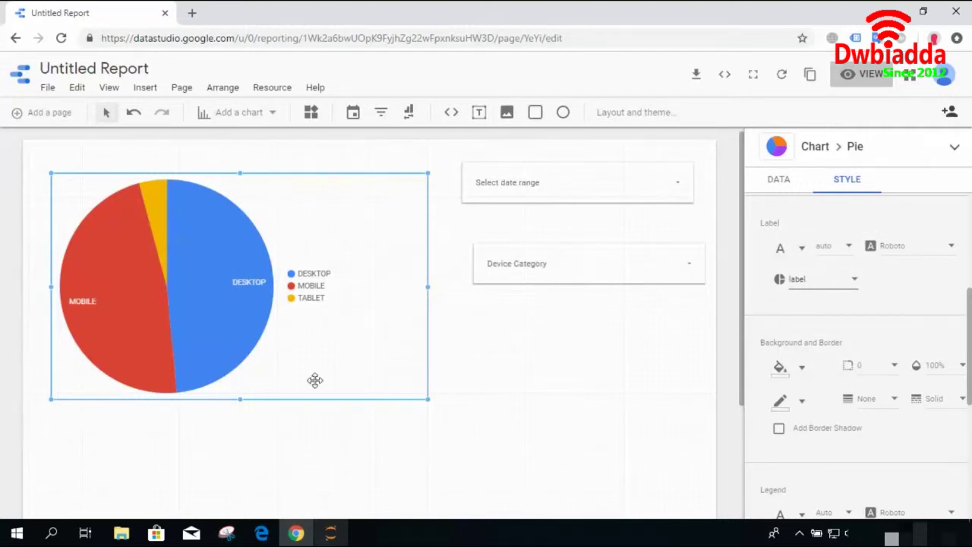
left_click(821, 287)
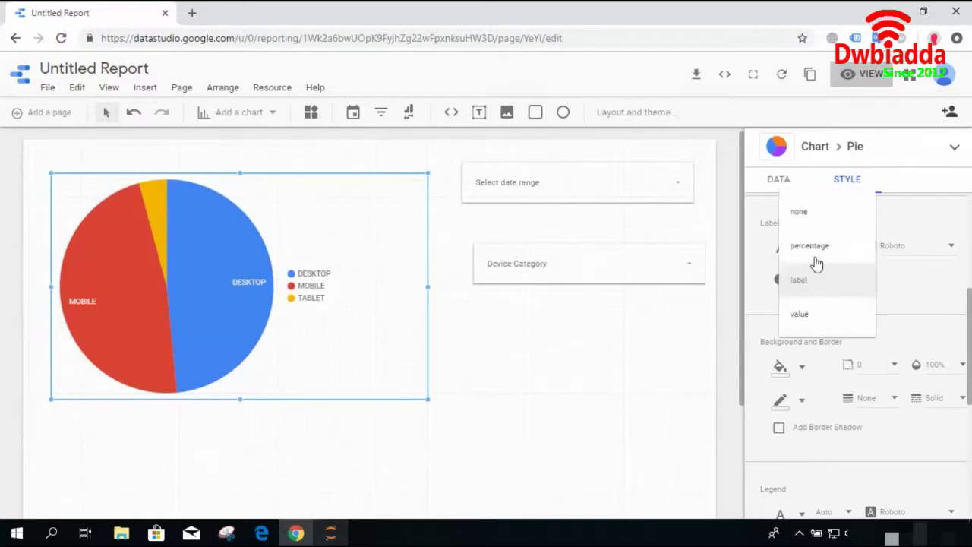
left_click(799, 212)
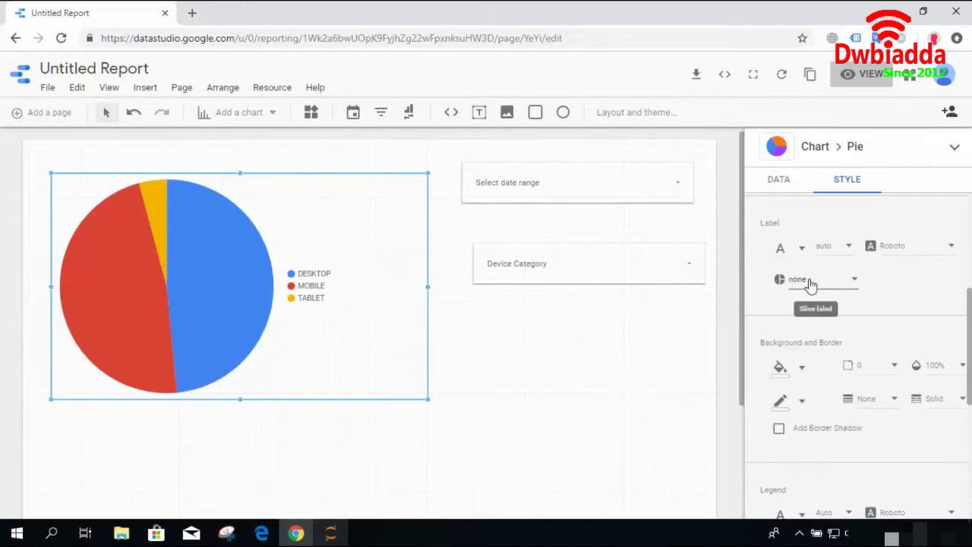
Set the pie chart's slice labels to percentage and their font size to 28px.
left_click(839, 287)
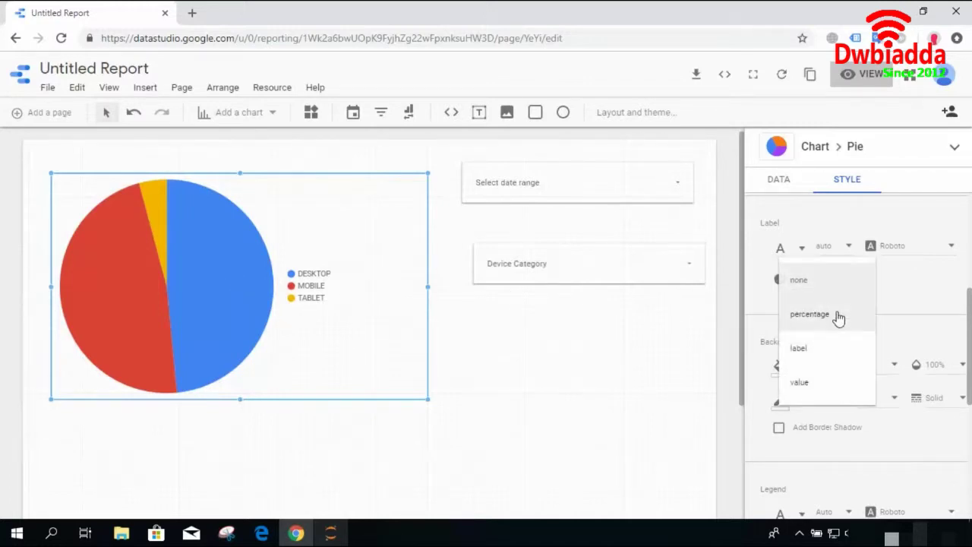
left_click(838, 317)
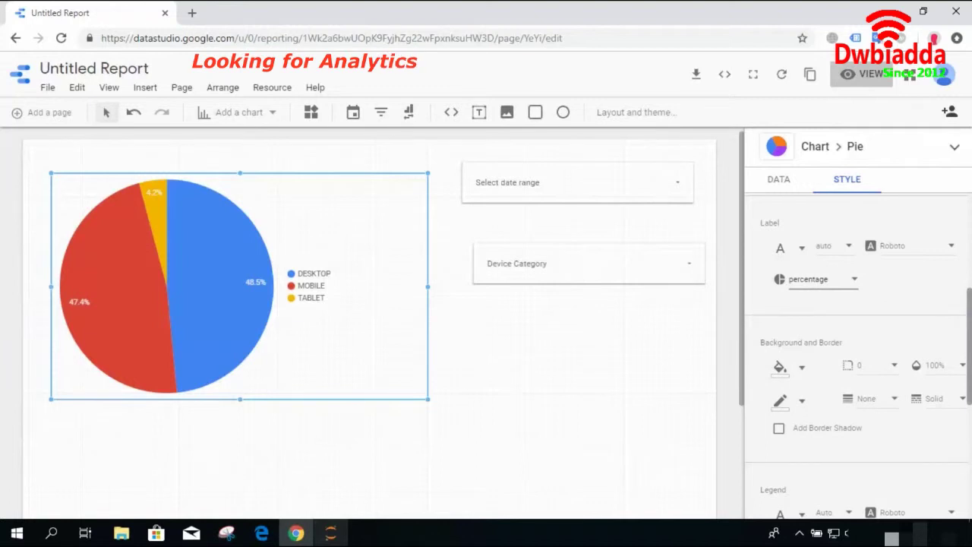
scroll(859, 357, "down", 1)
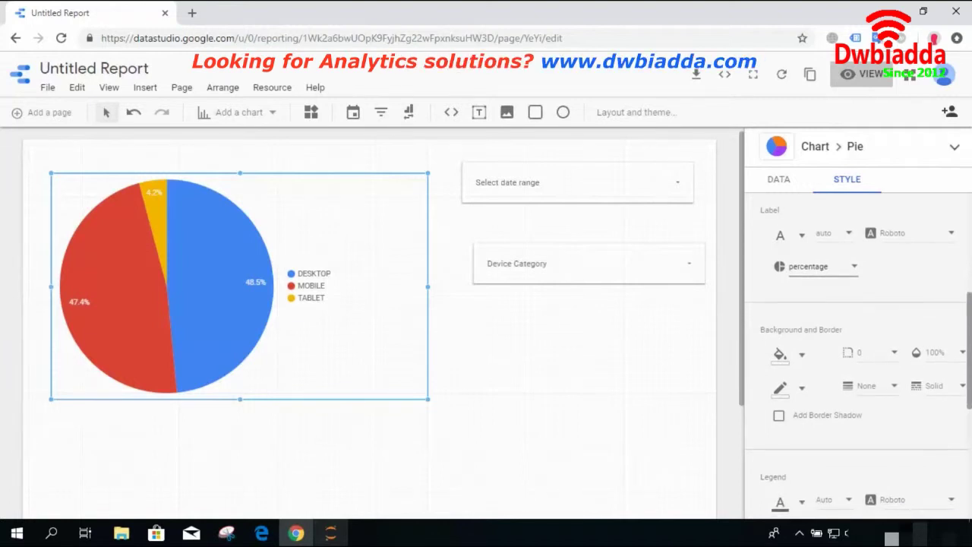
left_click(841, 236)
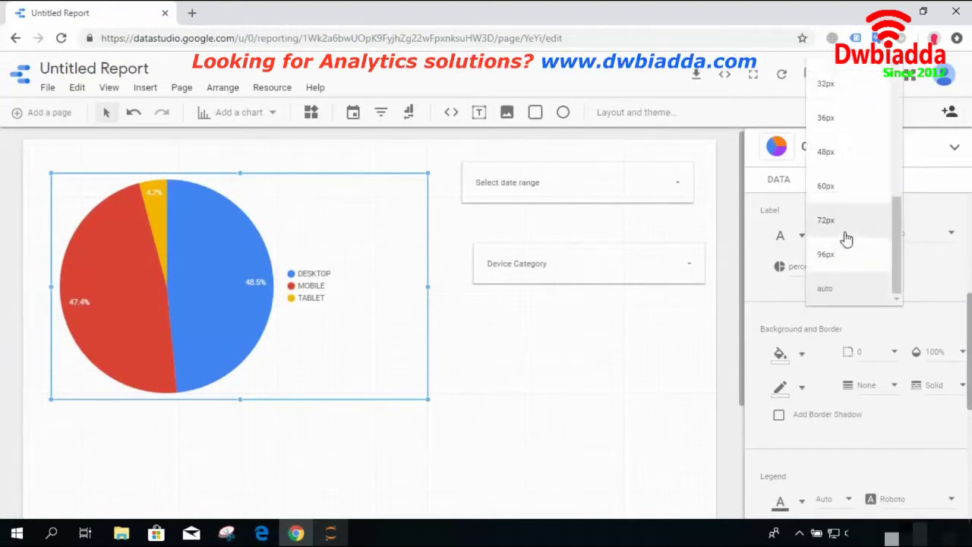
scroll(899, 69, "up", 1)
scroll(896, 69, "up", 3)
left_click(853, 105)
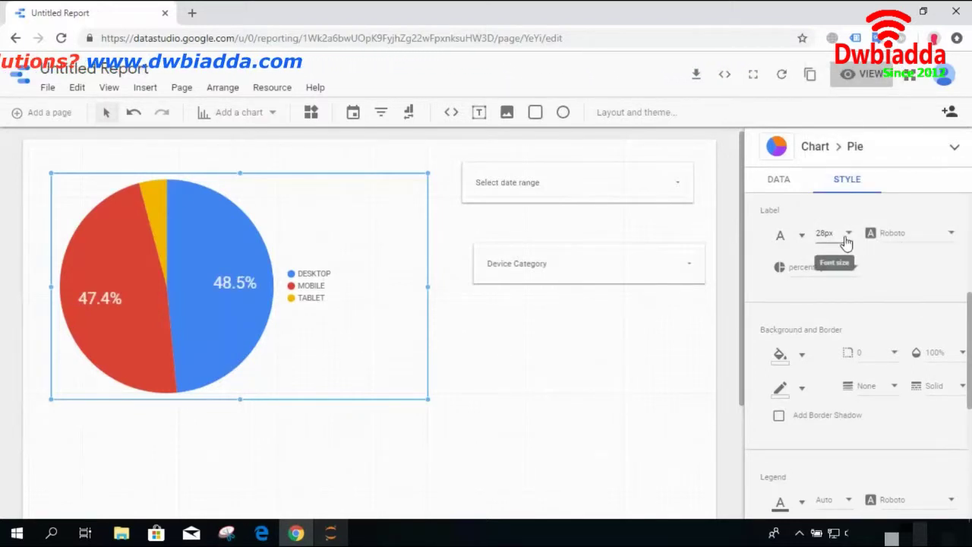
Change the font of the pie chart's slice labels to Syncopate.
left_click(897, 237)
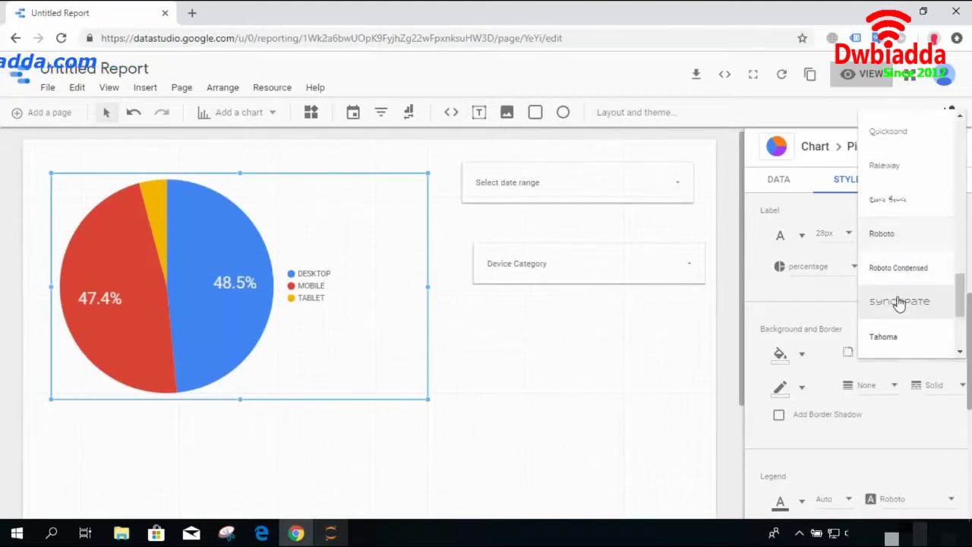
left_click(900, 302)
left_click(666, 358)
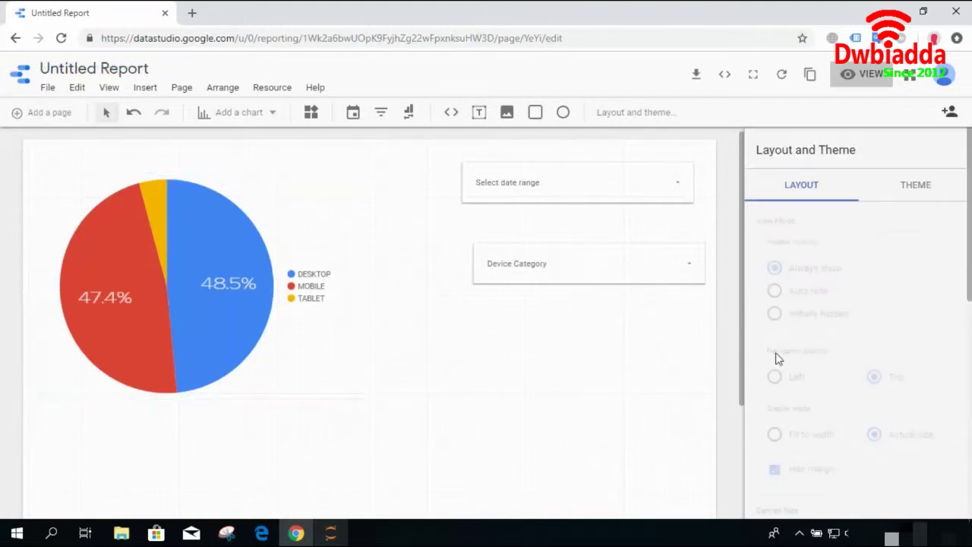
Give the pie chart an orange background color.
left_click(228, 295)
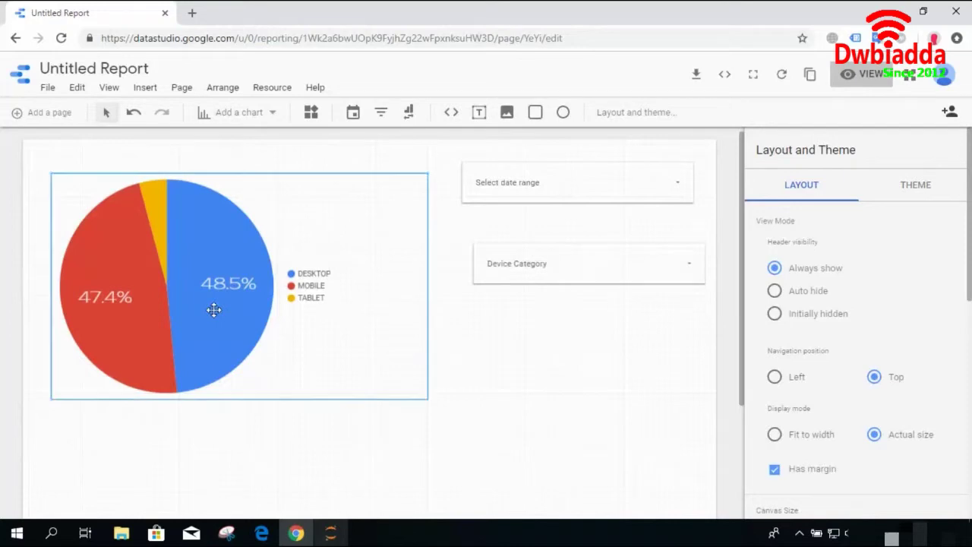
left_click(847, 179)
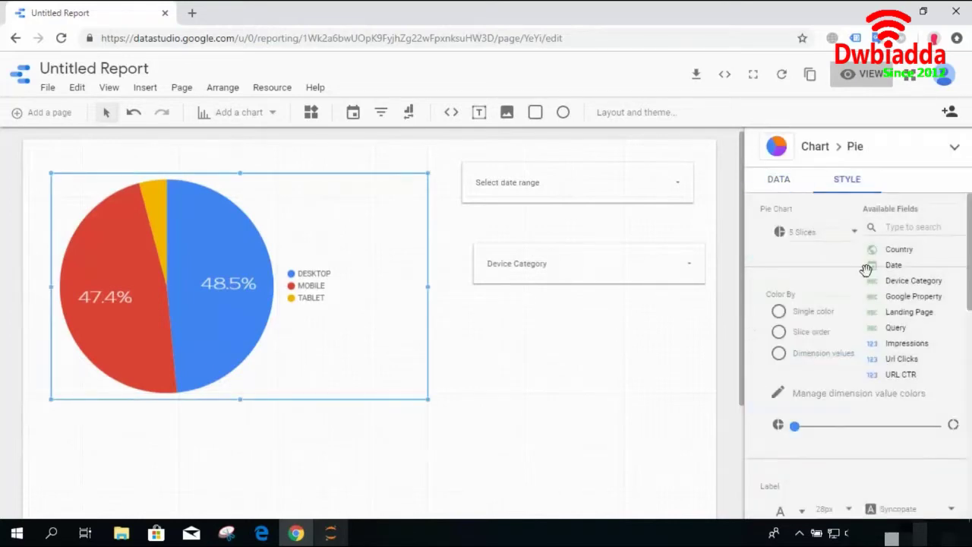
scroll(858, 357, "down", 4)
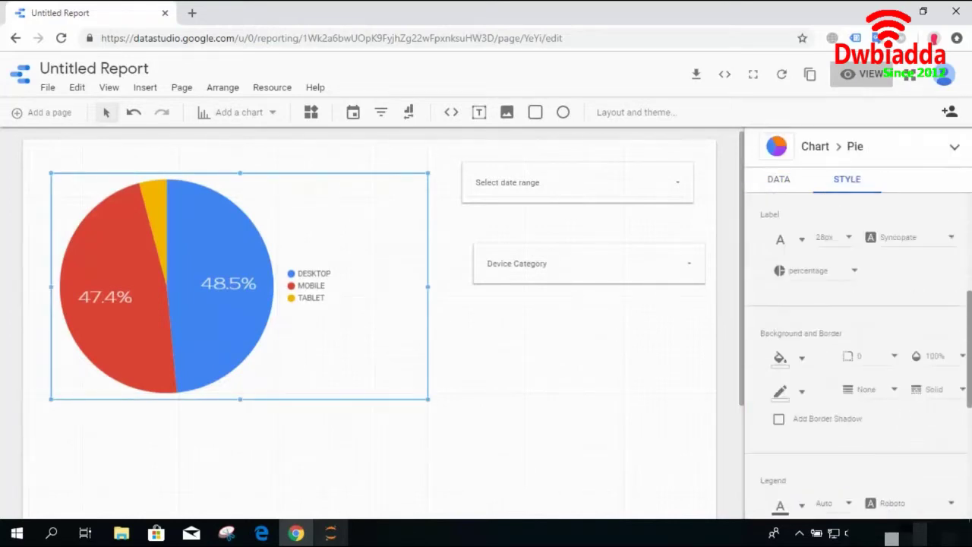
scroll(858, 357, "down", 1)
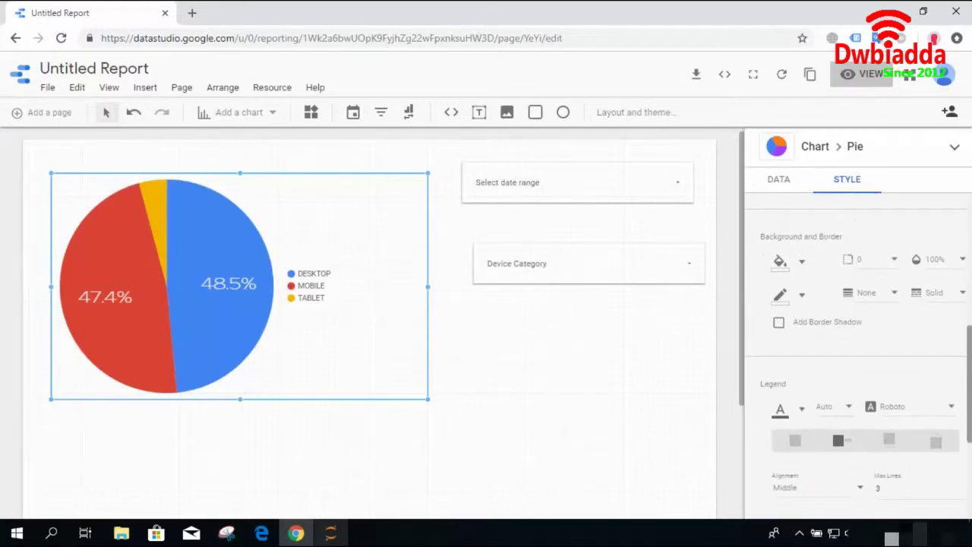
left_click(802, 261)
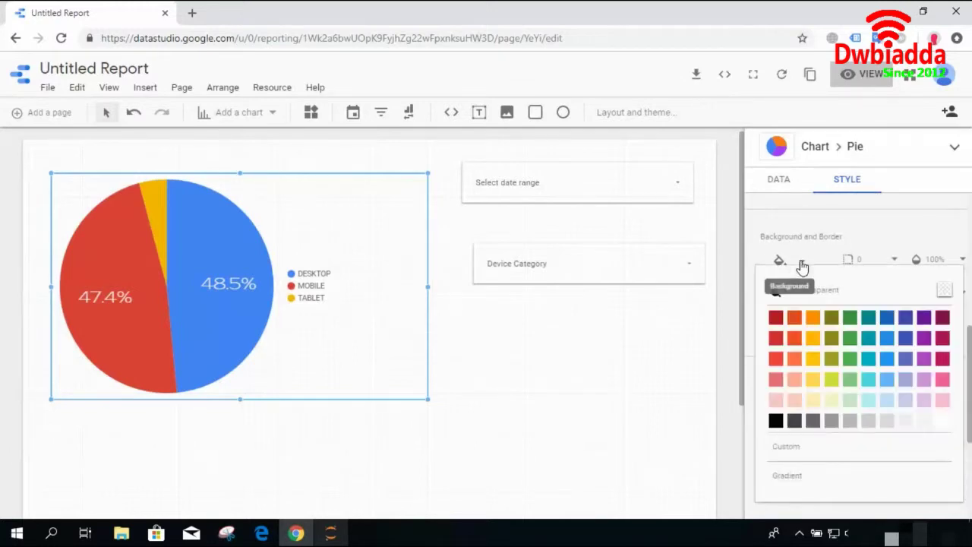
left_click(812, 317)
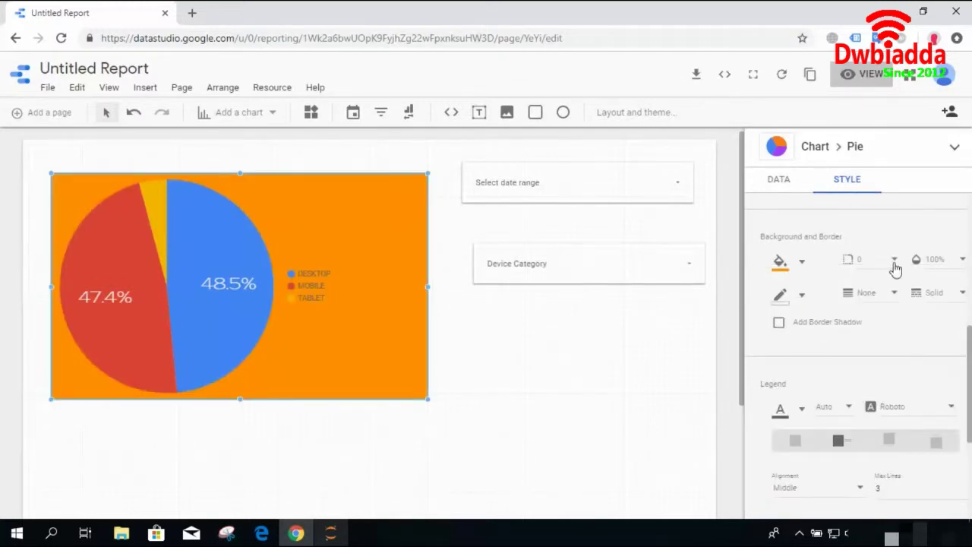
Try 20% and 50% opacity for the pie chart's background and return it to 100%.
left_click(948, 269)
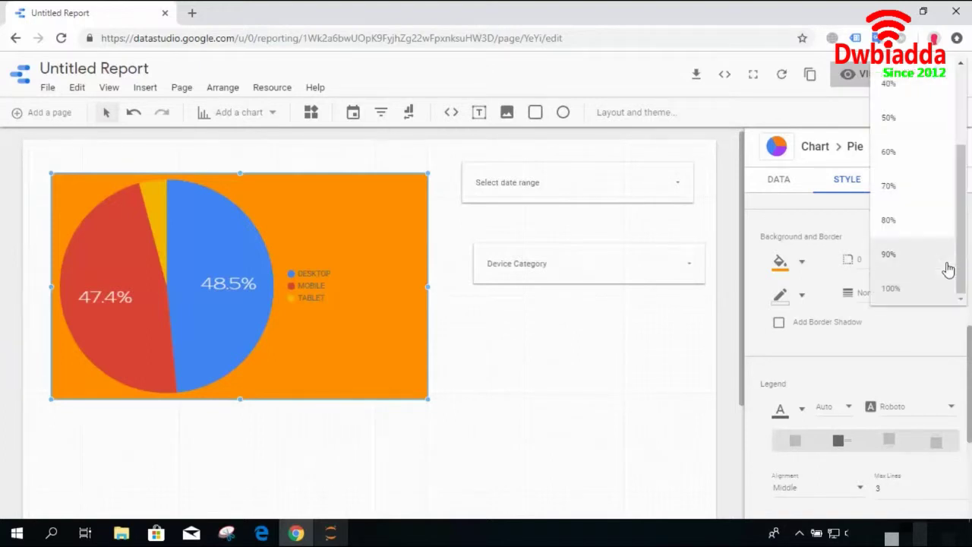
left_click_drag(964, 235, 965, 152)
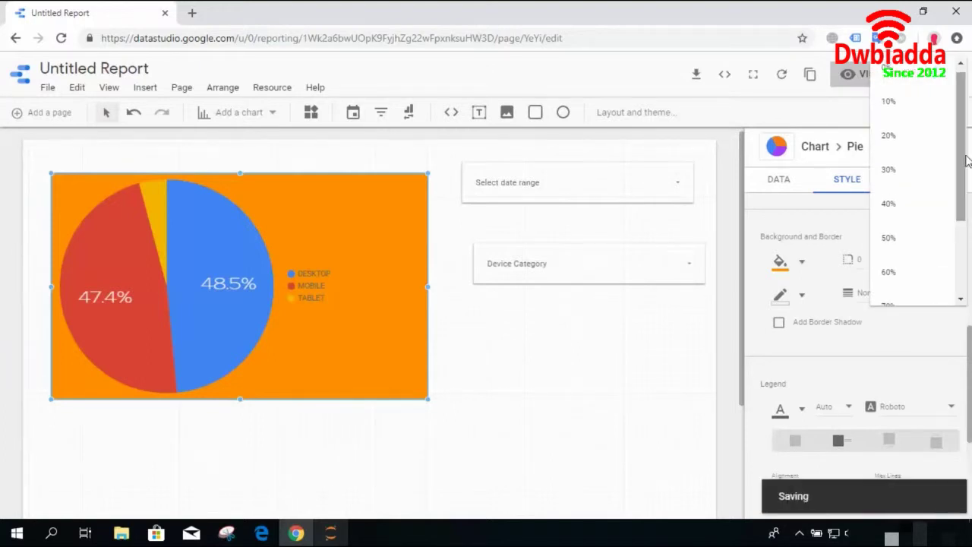
left_click(916, 139)
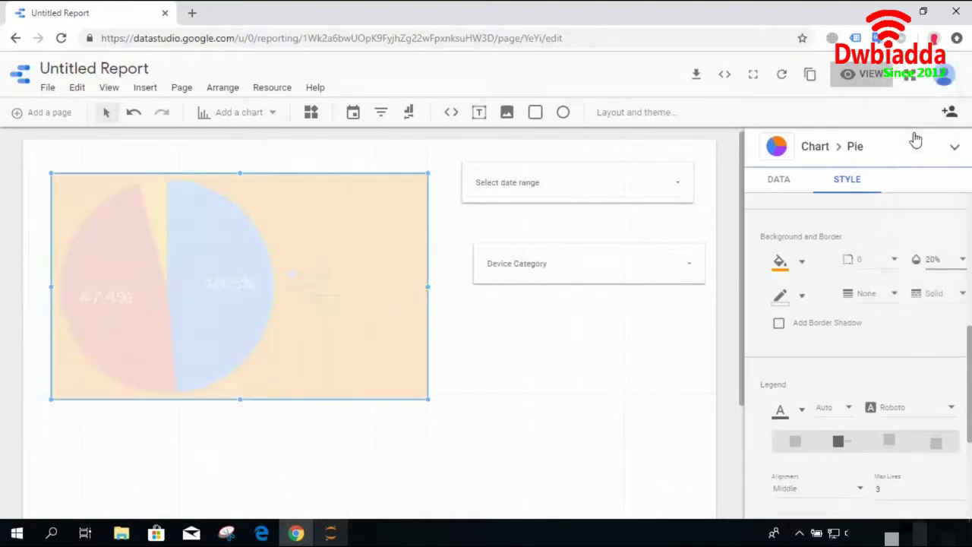
left_click(919, 270)
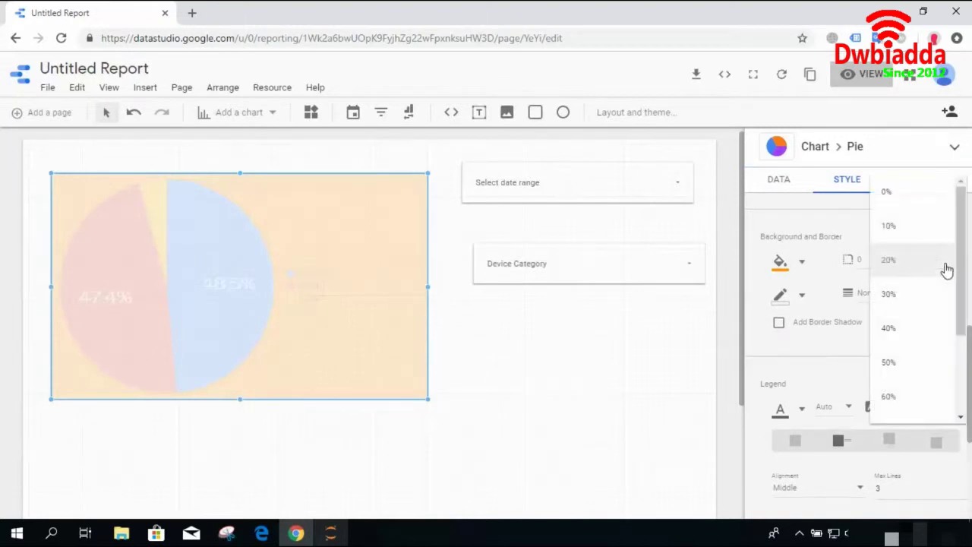
left_click(924, 363)
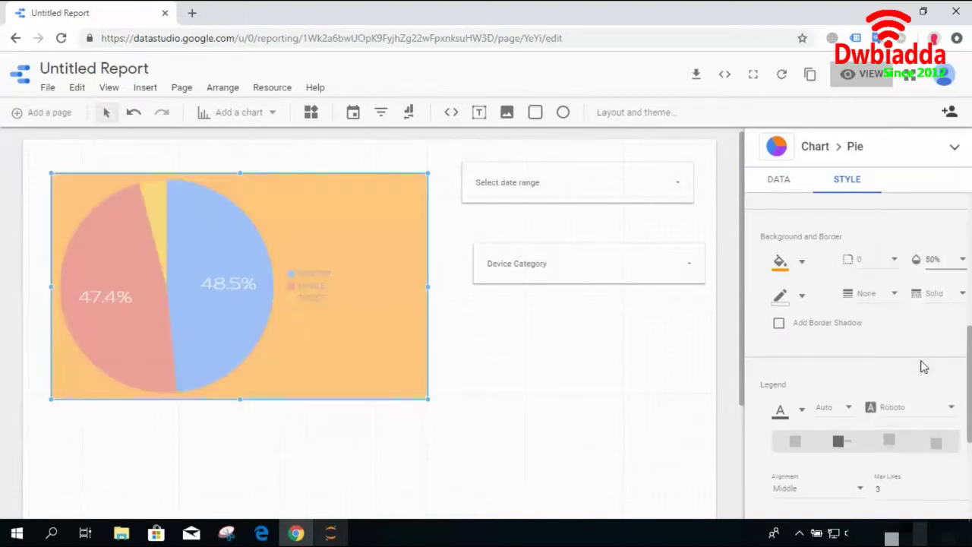
left_click(963, 263)
left_click_drag(966, 308, 963, 357)
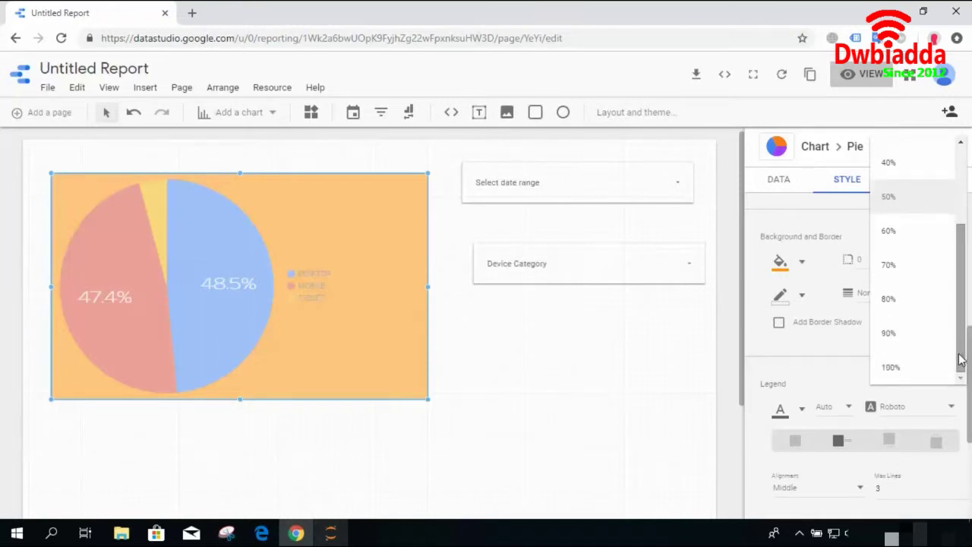
left_click(910, 368)
left_click(649, 393)
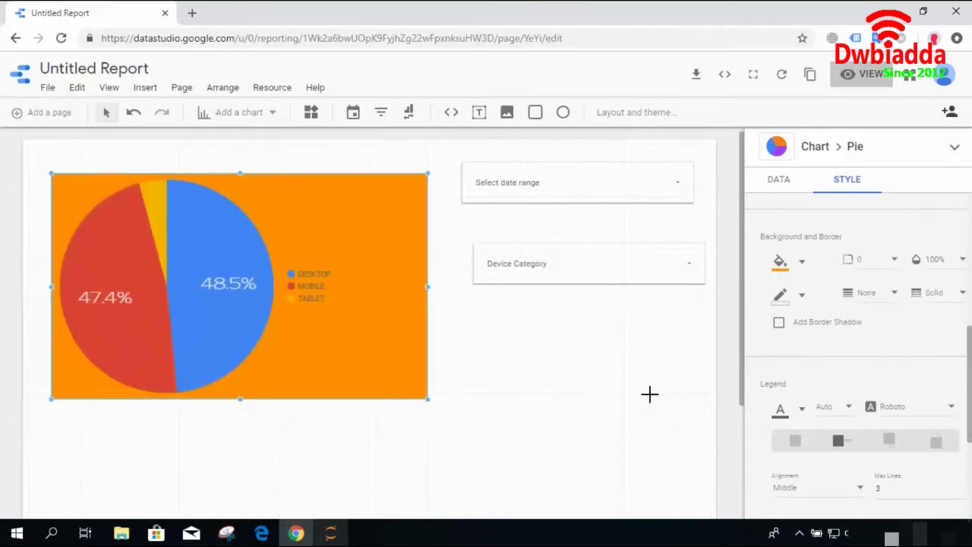
Set the pie chart's border color to dark blue.
left_click(218, 386)
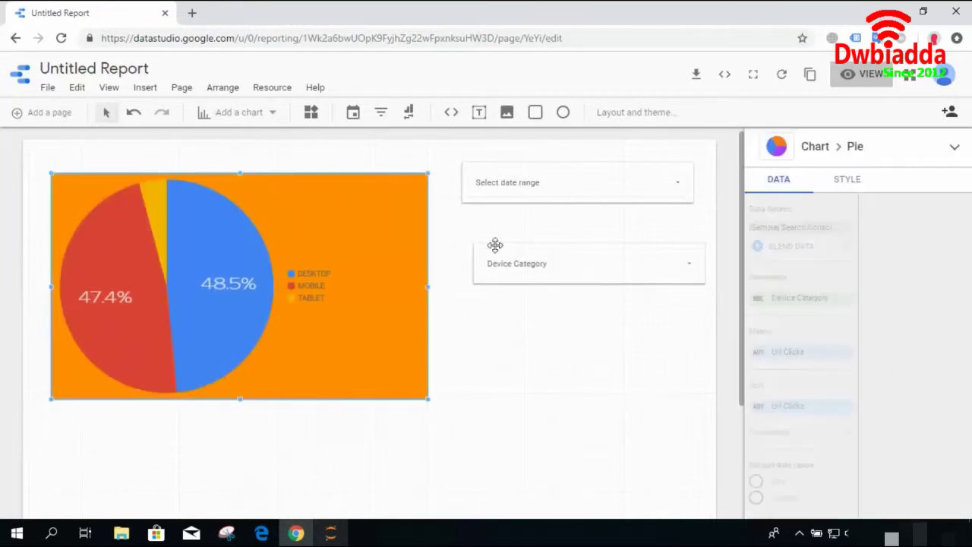
left_click(848, 179)
scroll(859, 357, "down", 5)
scroll(858, 357, "down", 3)
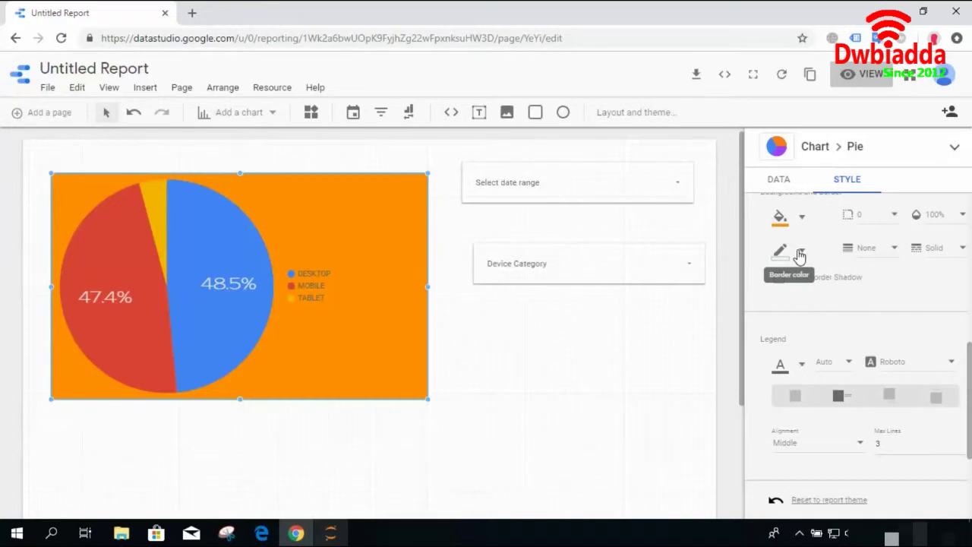
left_click(801, 253)
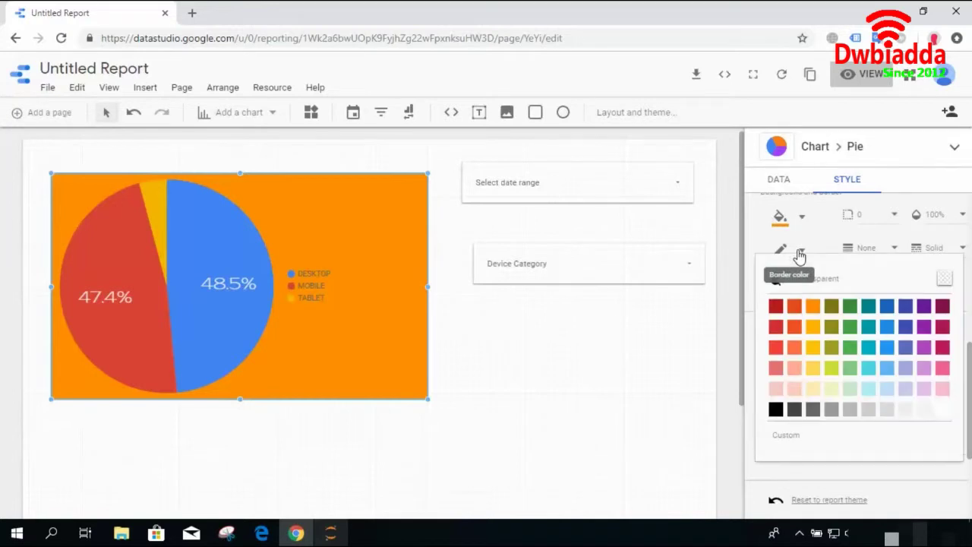
left_click(924, 308)
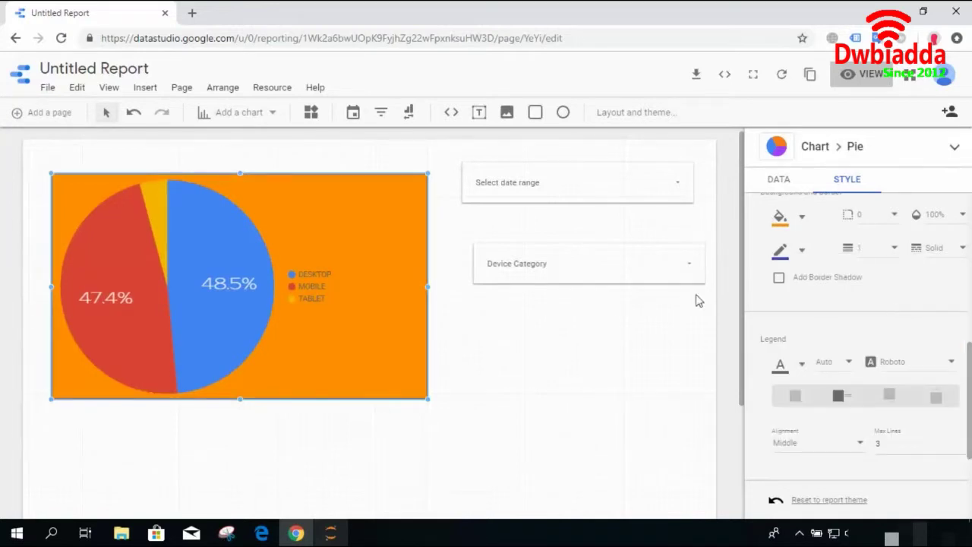
Set the pie chart's border weight to 5 and its border style to Dotted.
left_click(885, 249)
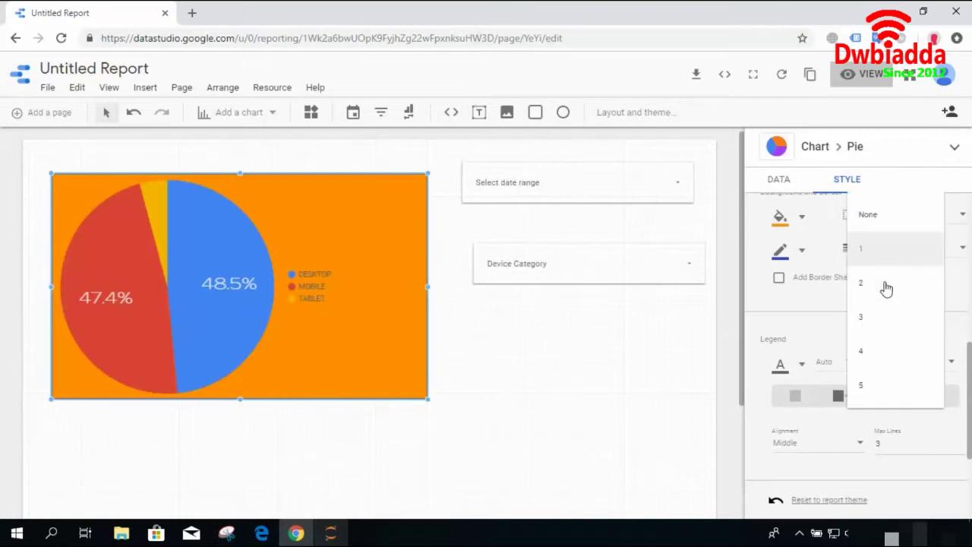
left_click(882, 389)
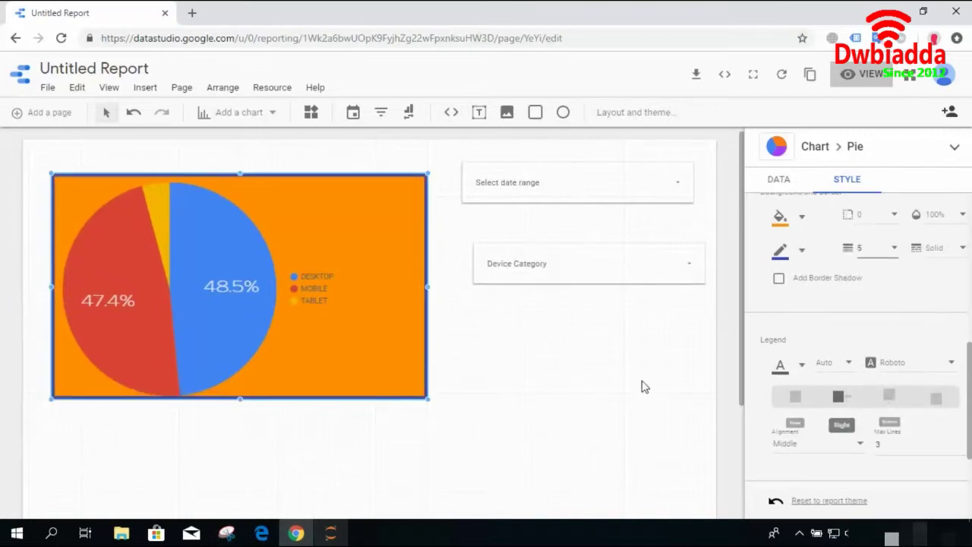
left_click(960, 253)
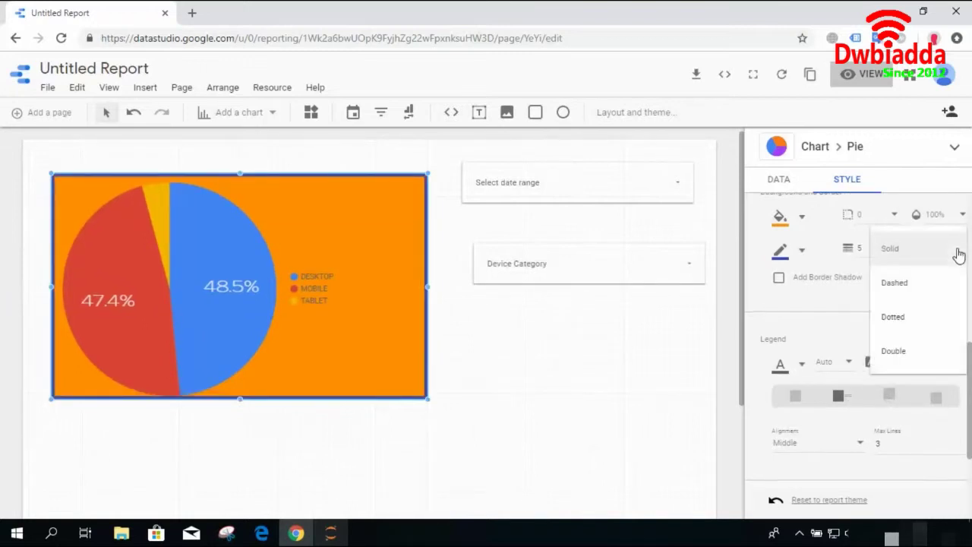
left_click(894, 318)
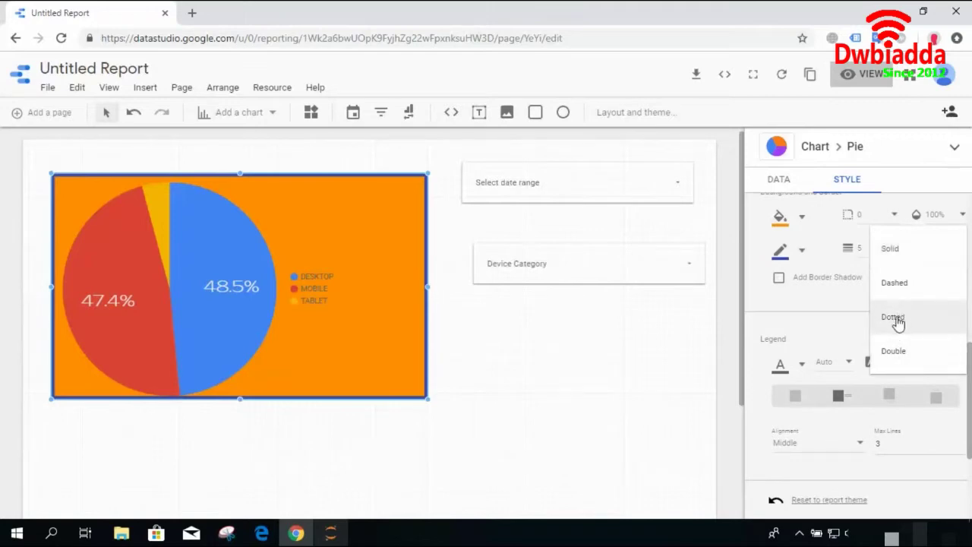
left_click(560, 352)
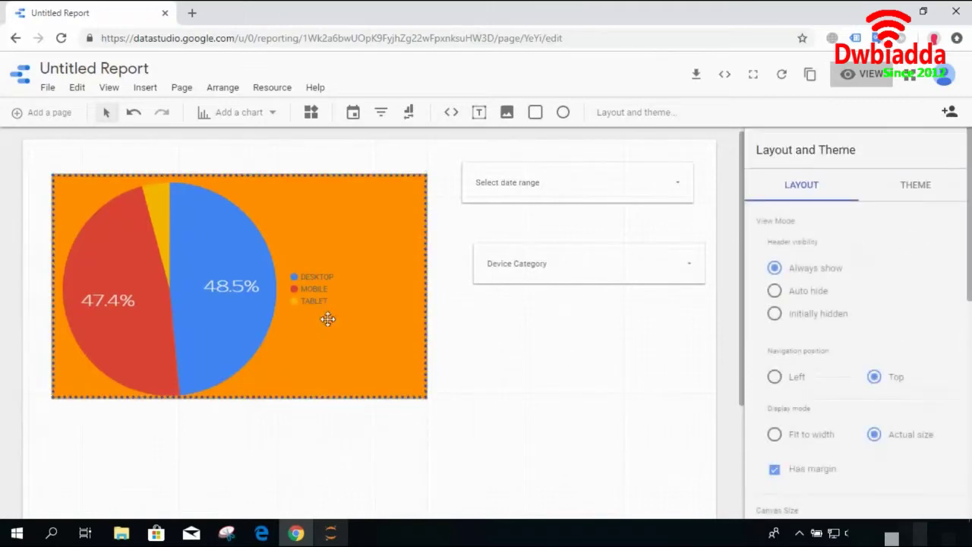
Try the pie chart's legend at the bottom, set to None and on the right, and place it at the top of the chart.
left_click(164, 249)
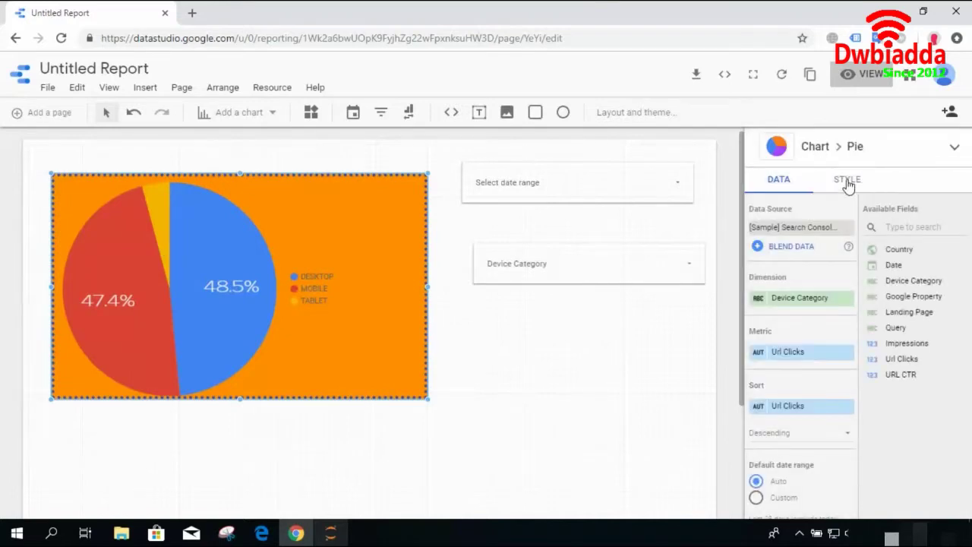
left_click(847, 182)
scroll(858, 350, "down", 10)
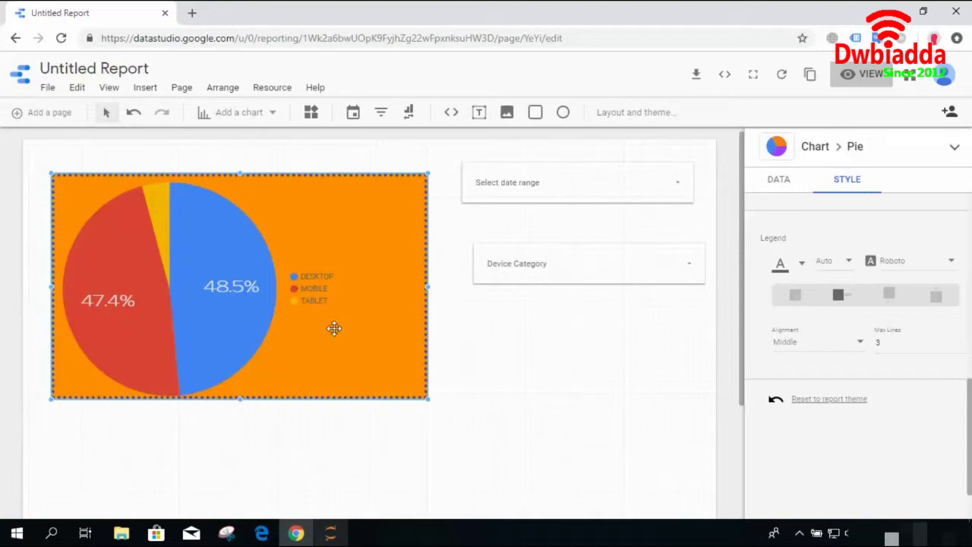
left_click(889, 296)
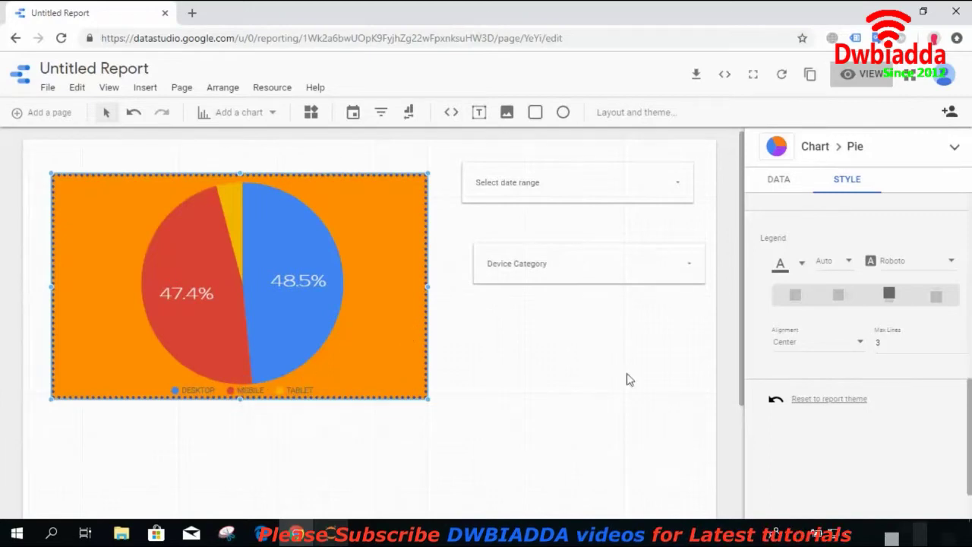
left_click(798, 297)
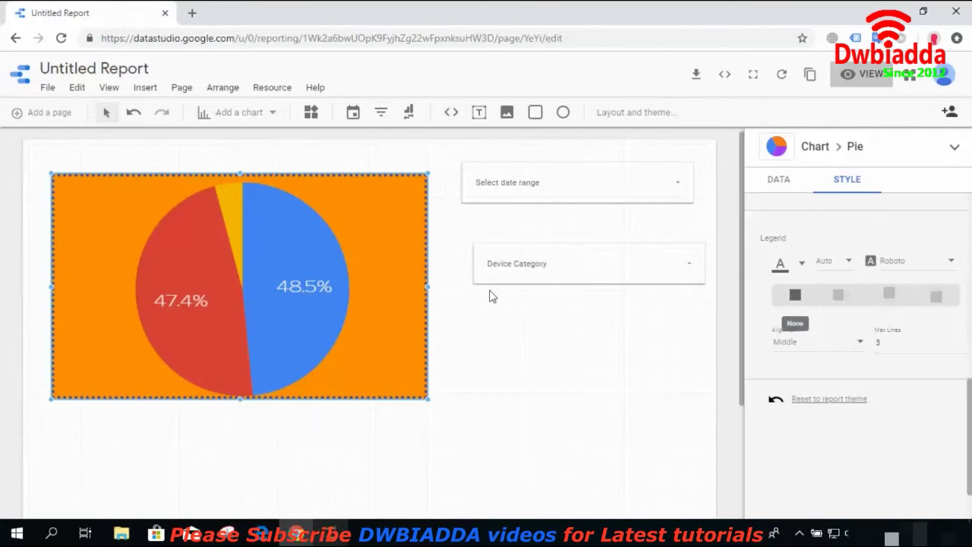
left_click(834, 303)
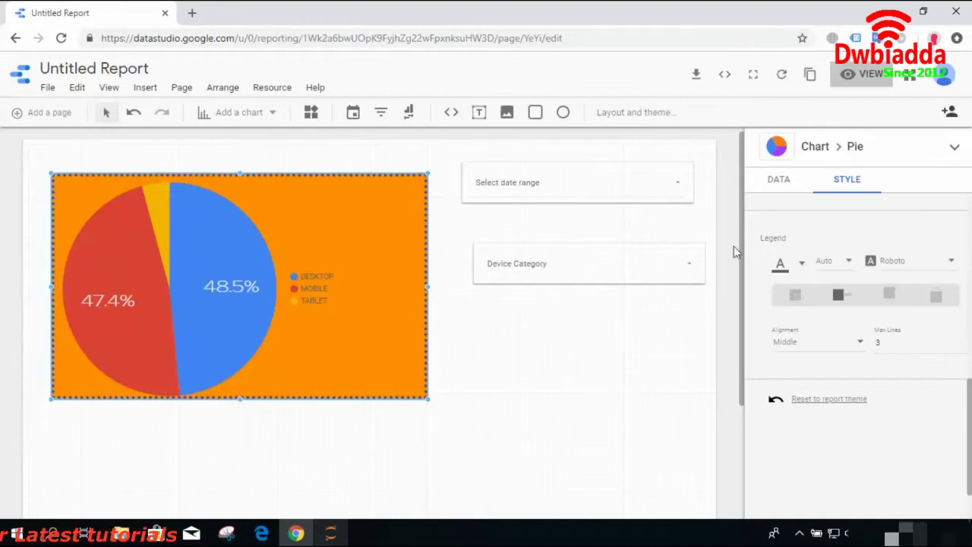
left_click(934, 298)
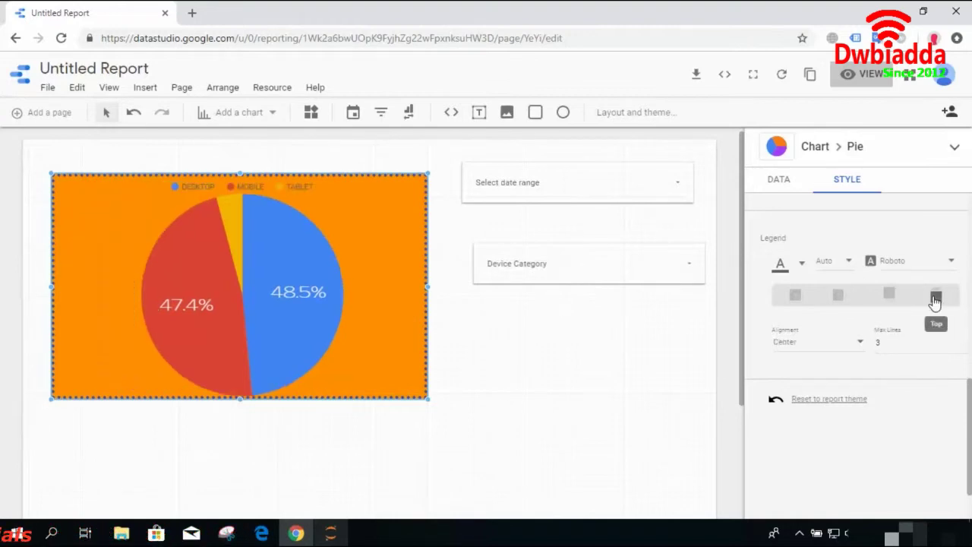
Place the pie chart's legend at the bottom of the chart.
left_click(889, 302)
left_click(497, 408)
left_click(310, 334)
Preview the report in view mode and inspect the values of the pie's Desktop, Tablet and Mobile slices.
left_click(862, 74)
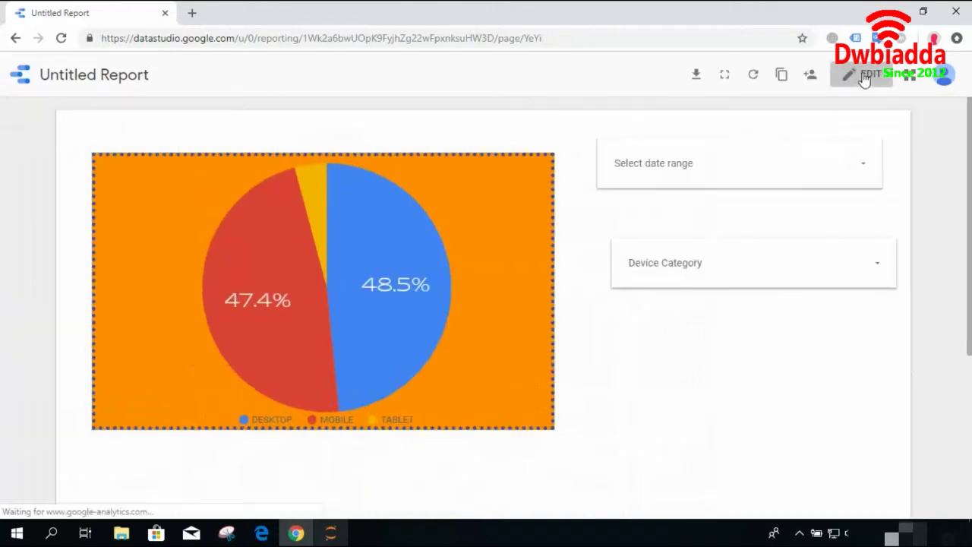
mouse_move(382, 233)
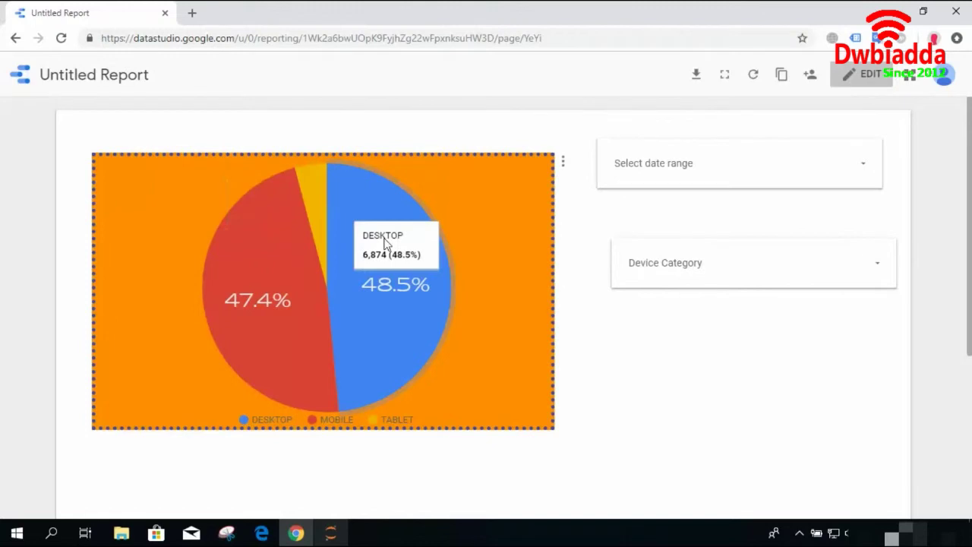
mouse_move(376, 269)
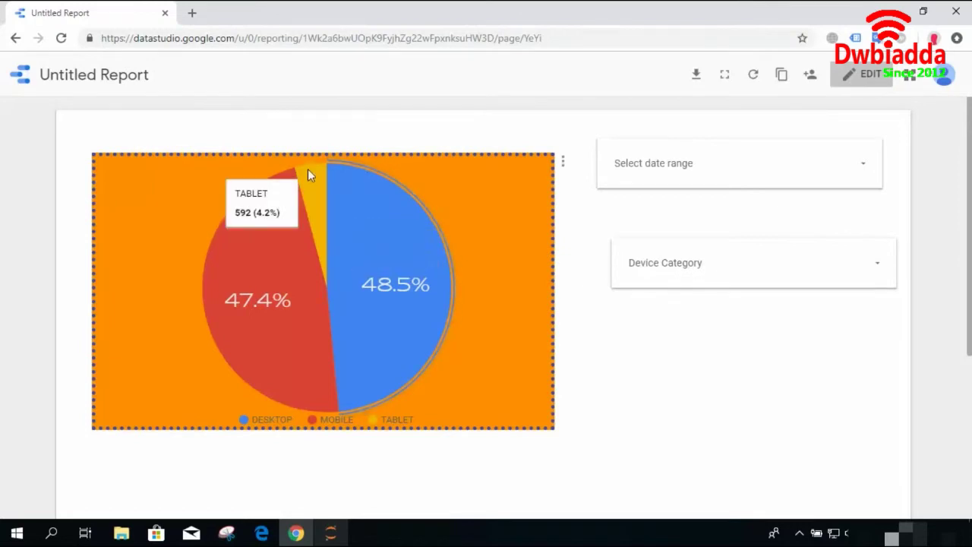
mouse_move(274, 240)
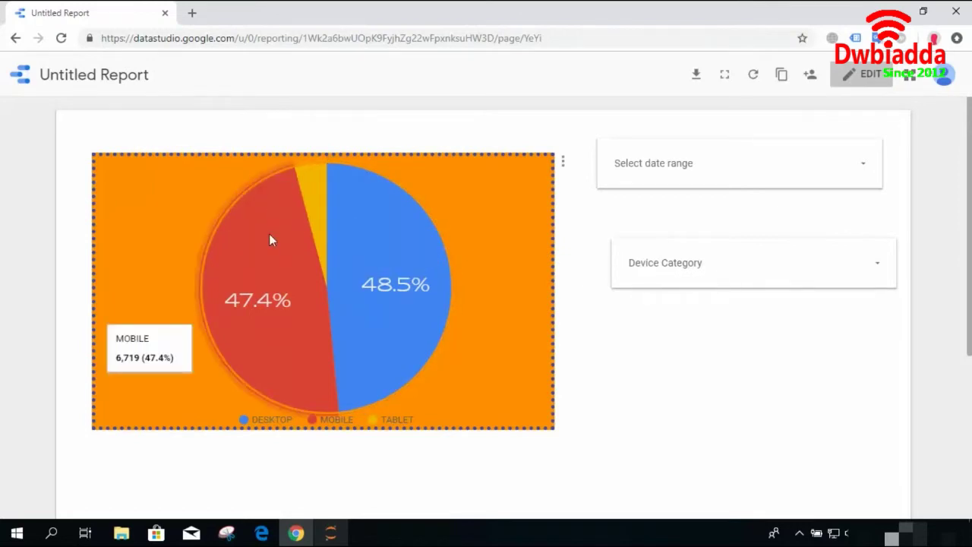
mouse_move(214, 237)
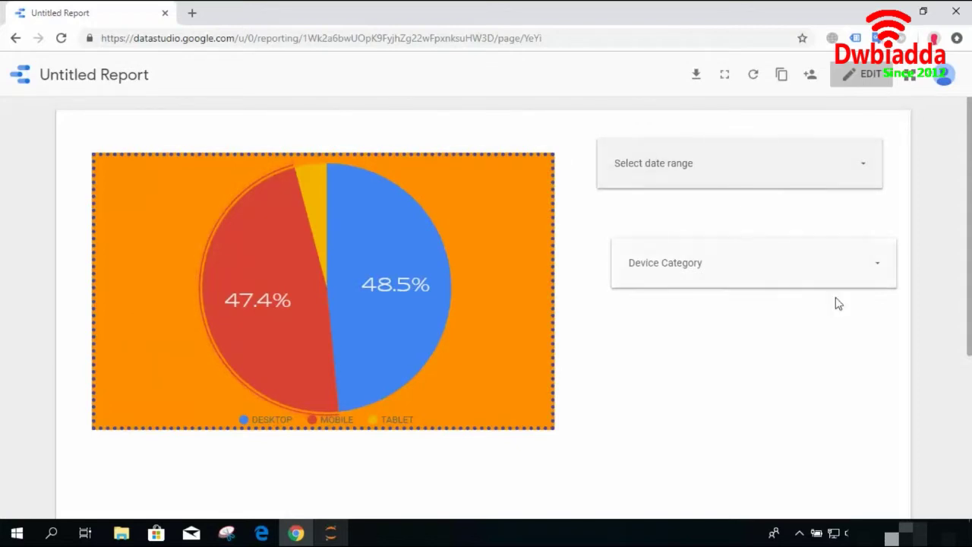
Look through the Device Category filter's options and the date range calendar, and return the report to edit mode.
left_click(869, 254)
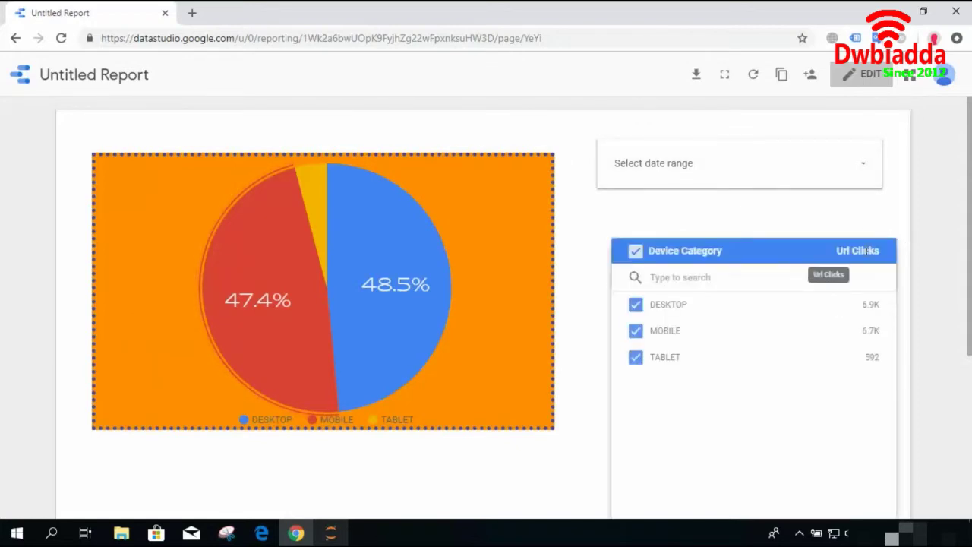
left_click(858, 172)
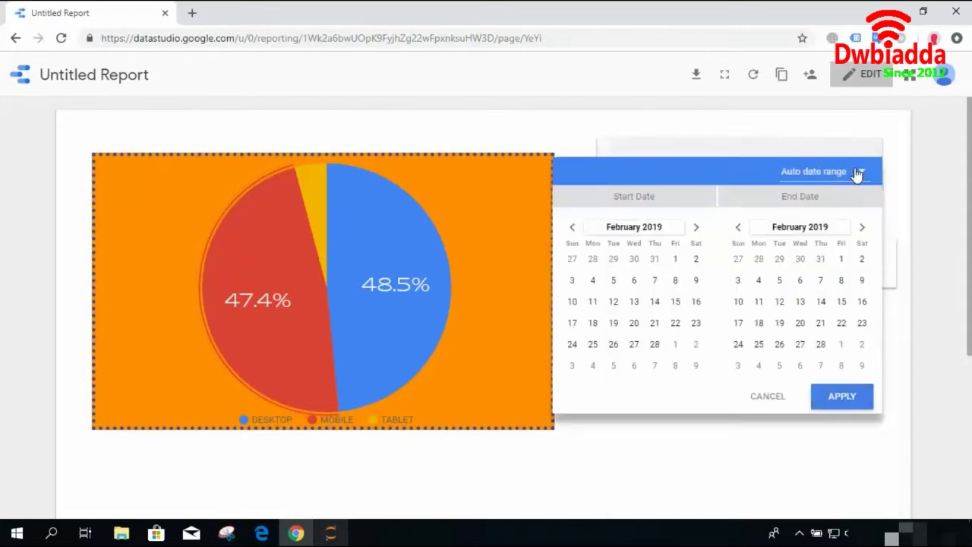
left_click(858, 87)
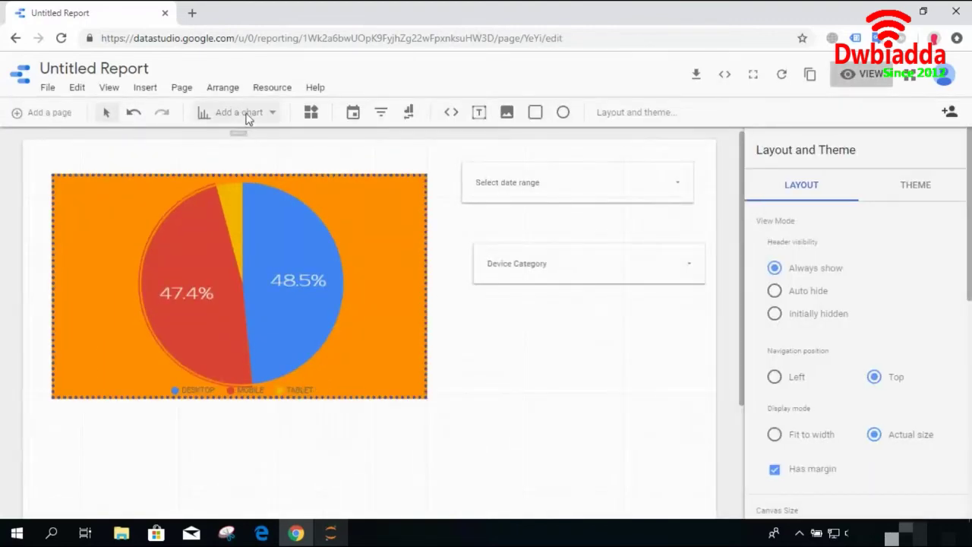
Add a donut chart to the report and position it below the Device Category filter.
left_click(241, 112)
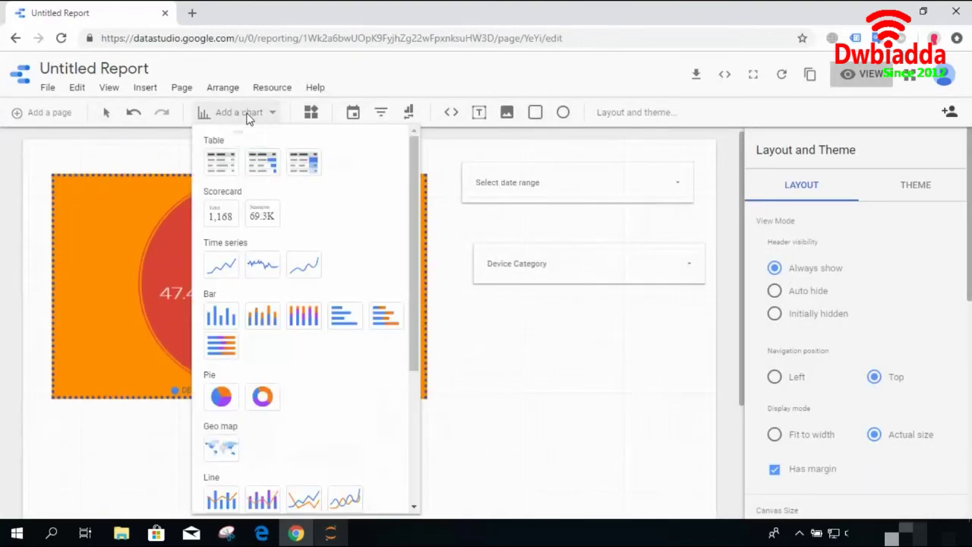
left_click(261, 398)
left_click(306, 197)
left_click_drag(376, 268, 507, 370)
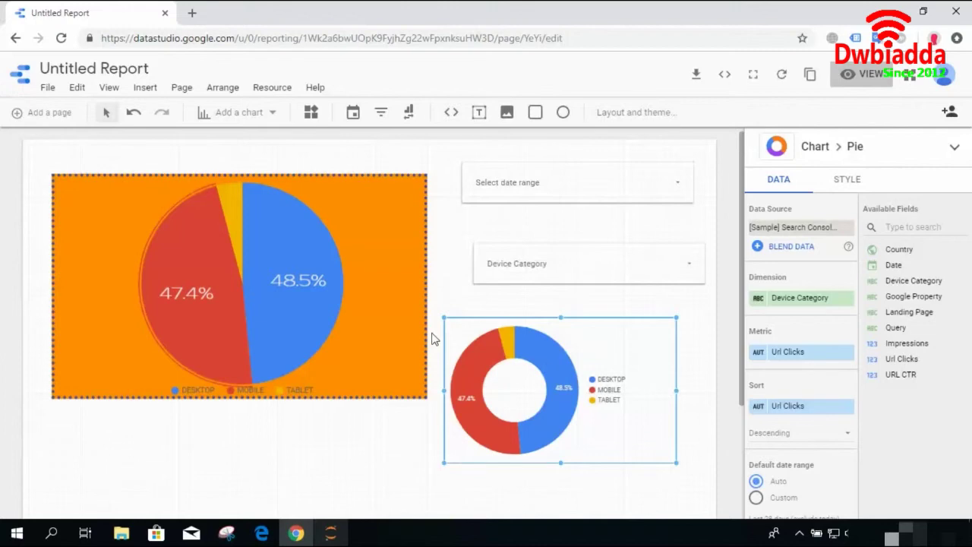
Preview the report in view mode to inspect the donut chart's Mobile slice, and return to edit mode.
left_click(856, 85)
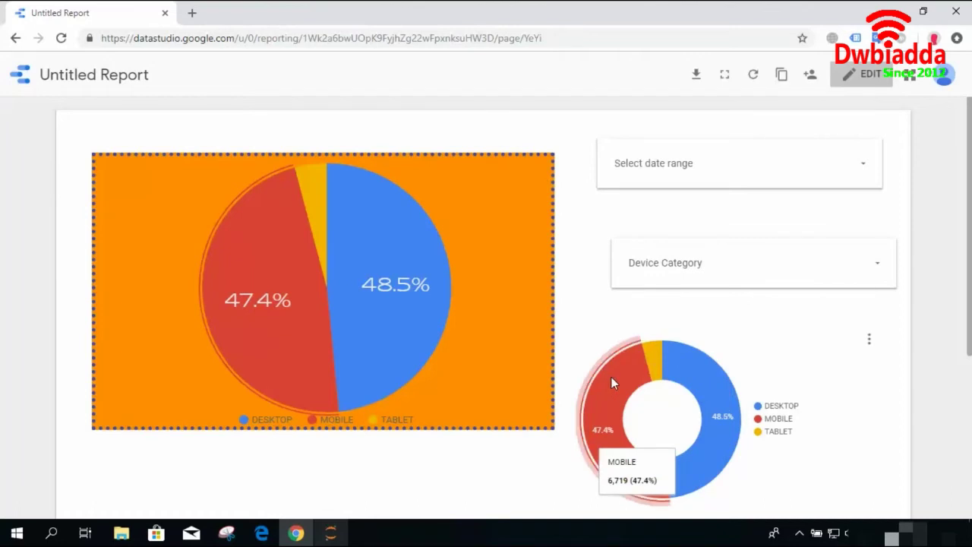
left_click(863, 74)
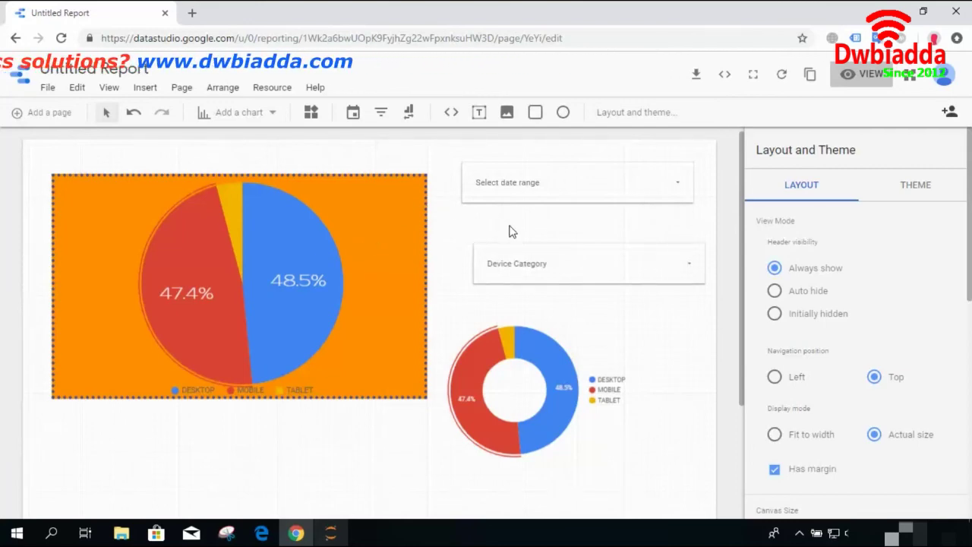
left_click(257, 120)
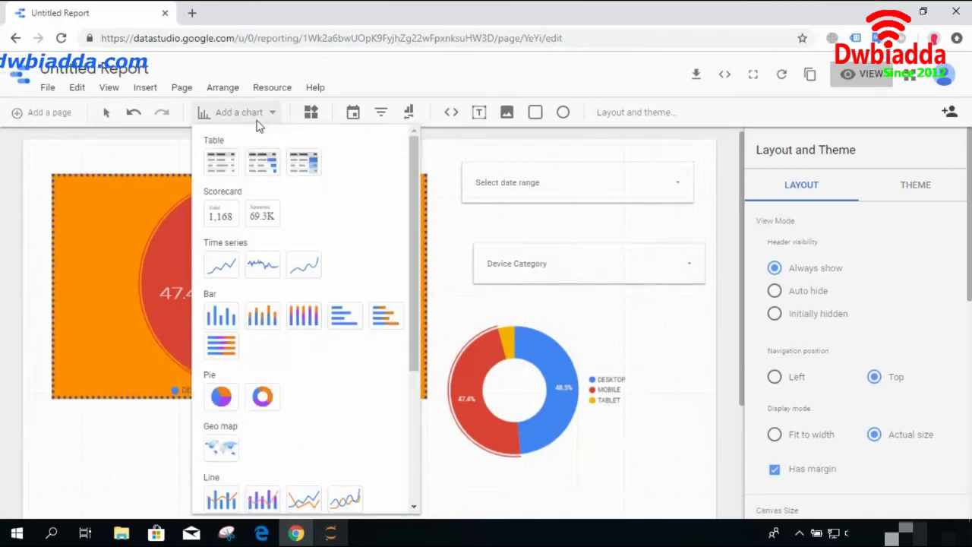
left_click(616, 507)
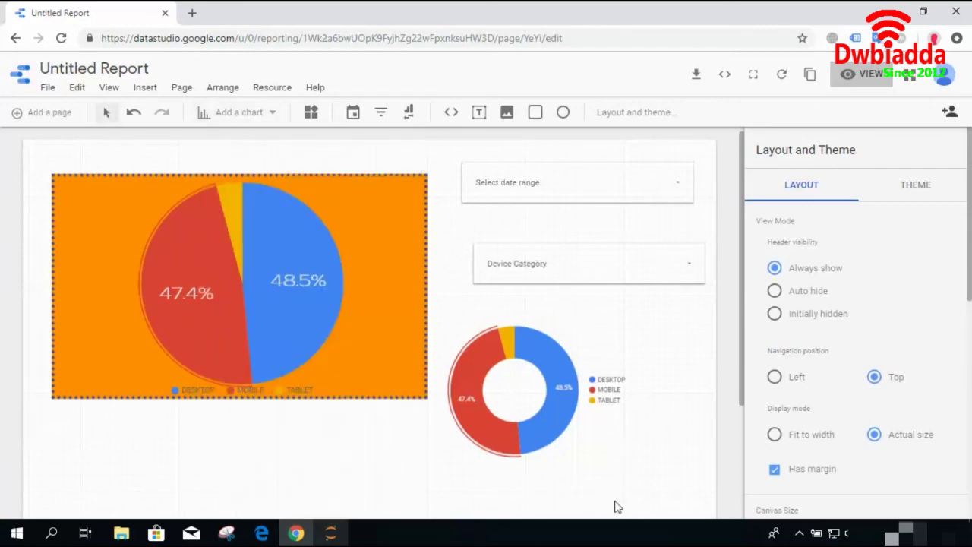